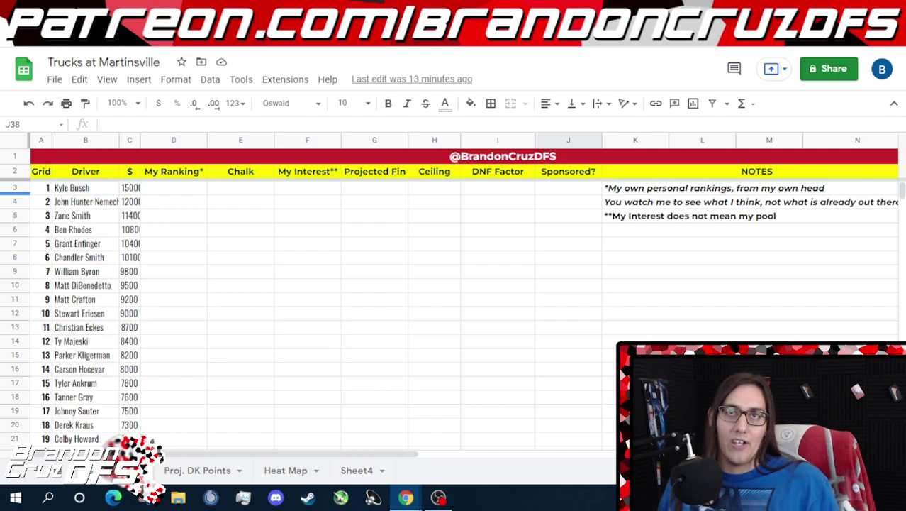
# Review the whole driver and salary list, highlighting the rows for grid spots 29 to 39
pyautogui.scroll(-5, 94, 314)
pyautogui.scroll(-3, 95, 314)
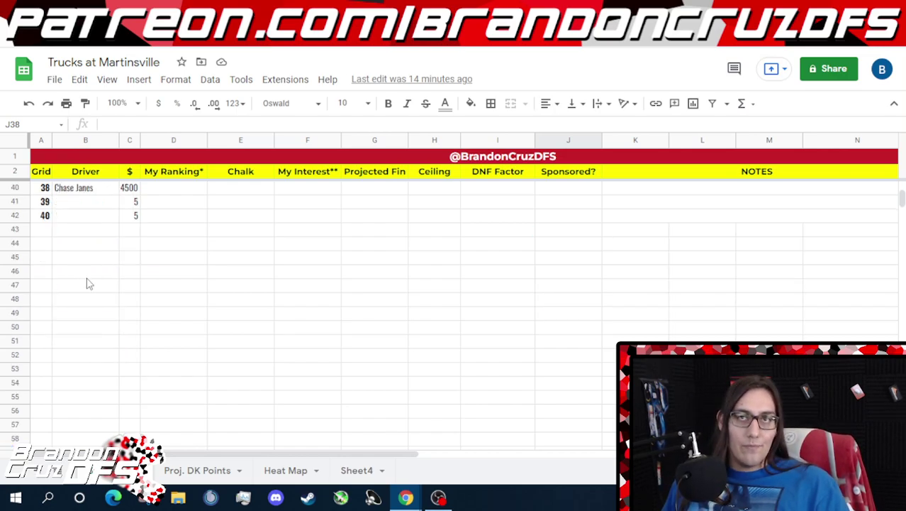
pyautogui.scroll(6, 142, 304)
pyautogui.moveTo(177, 273); pyautogui.dragTo(44, 411)
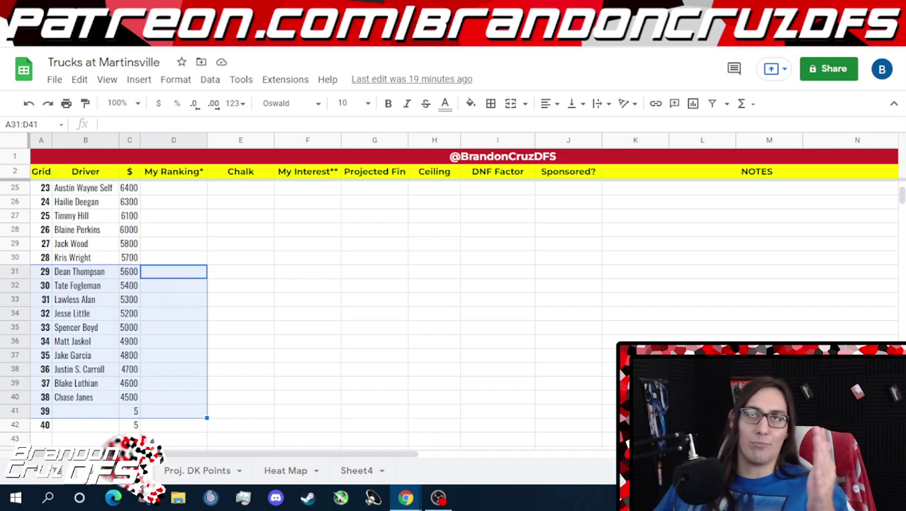
pyautogui.scroll(7, 203, 227)
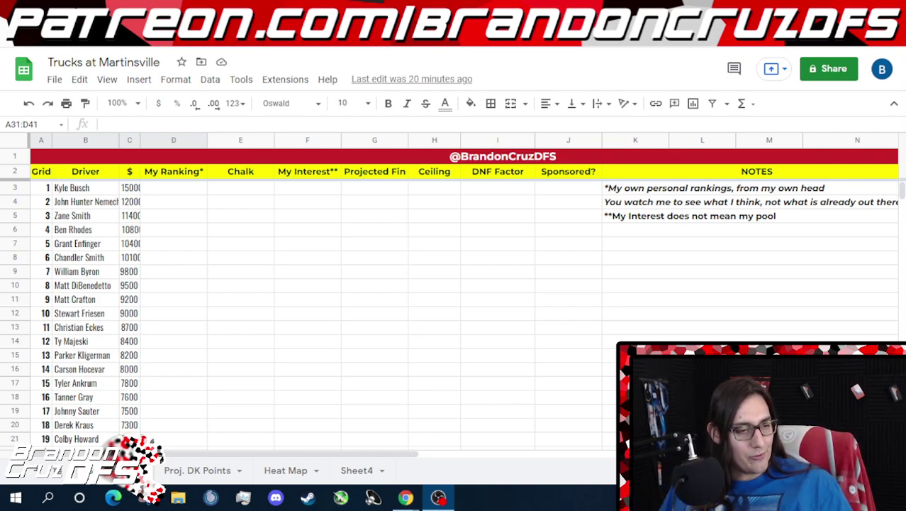
# Enter A in the My Ranking column for the driver in grid spot 1
pyautogui.click(198, 193)
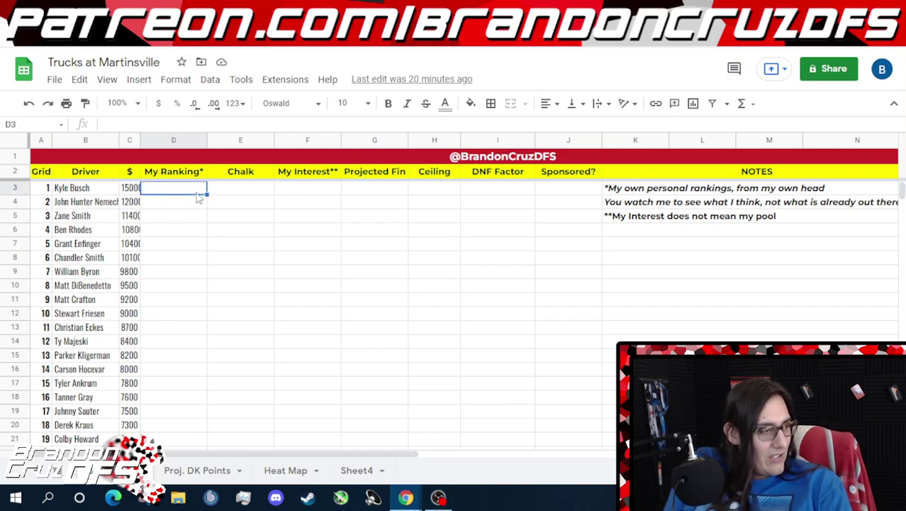
pyautogui.write('A')
pyautogui.press('Return')
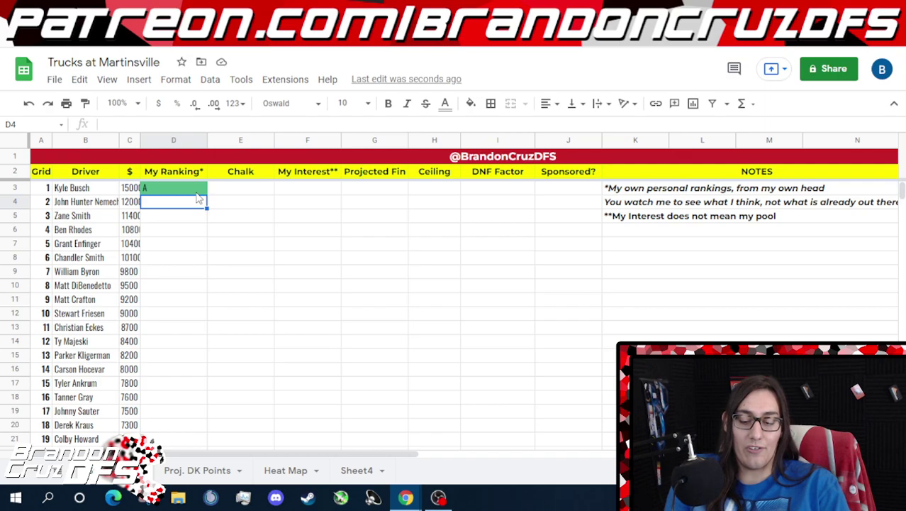
# Enter A in the My Ranking column for grid spots 3 and 2
pyautogui.press('Down')
pyautogui.write('A')
pyautogui.press('Up')
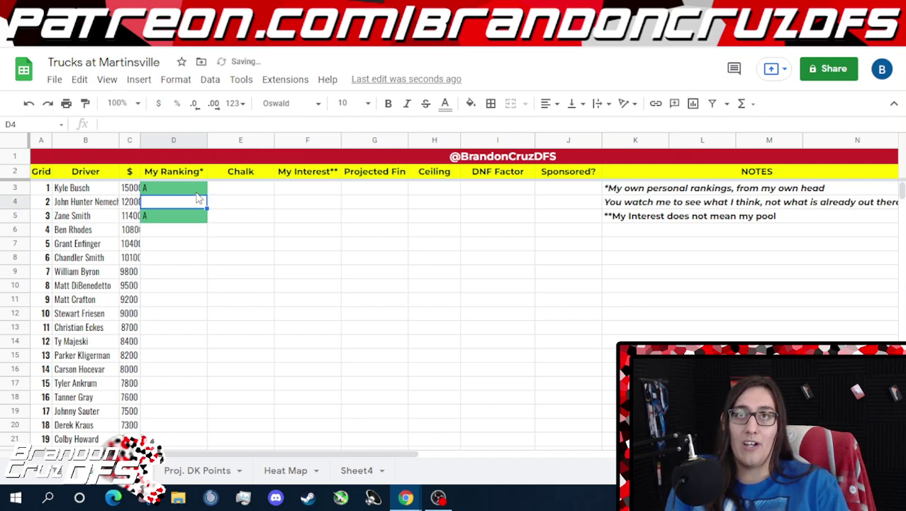
pyautogui.write('A')
pyautogui.press('Return')
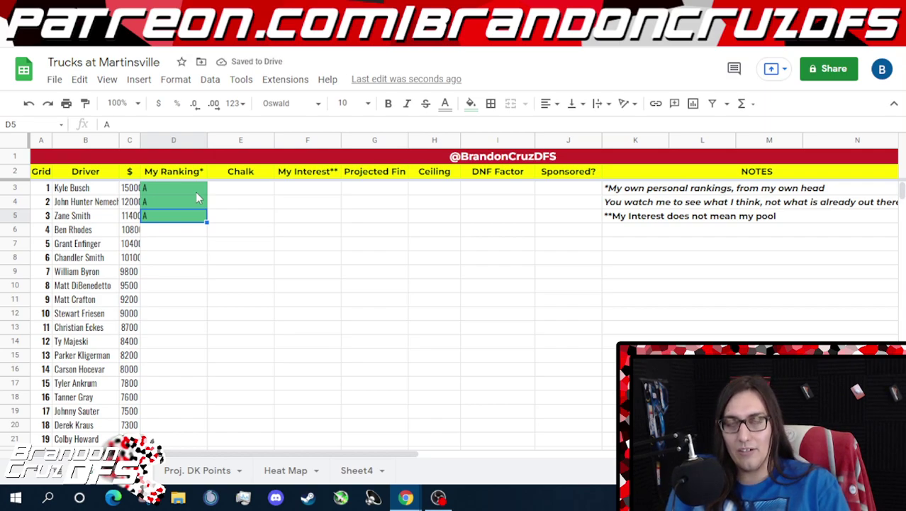
# Set the My Ranking grade to F for the drivers in grid spots 2 through 5
pyautogui.press('Up')
pyautogui.write('F')
pyautogui.press('Return')
pyautogui.write('F')
pyautogui.press('Return')
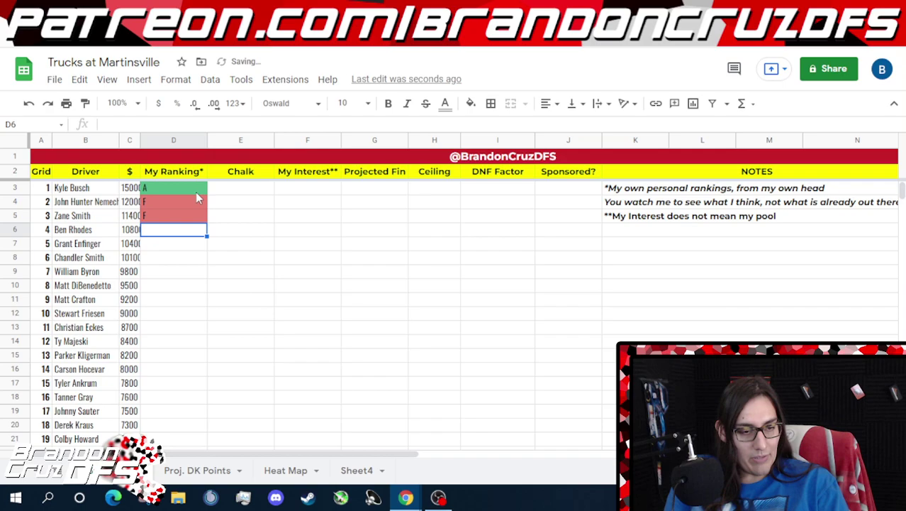
pyautogui.write('F')
pyautogui.press('Return')
pyautogui.press('Return')
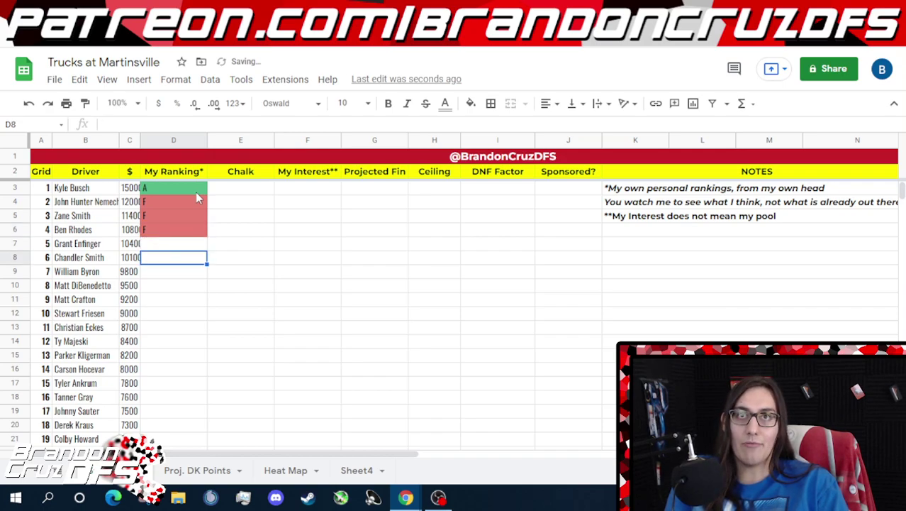
pyautogui.press('Up')
pyautogui.write('F')
pyautogui.press('Return')
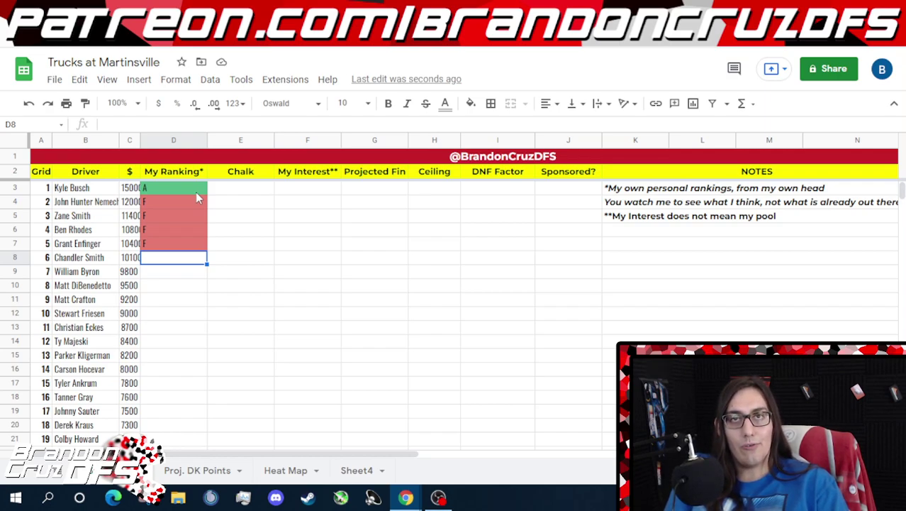
# Enter F as the My Ranking grade for grid spots 6 through 9
pyautogui.write('F')
pyautogui.press('Return')
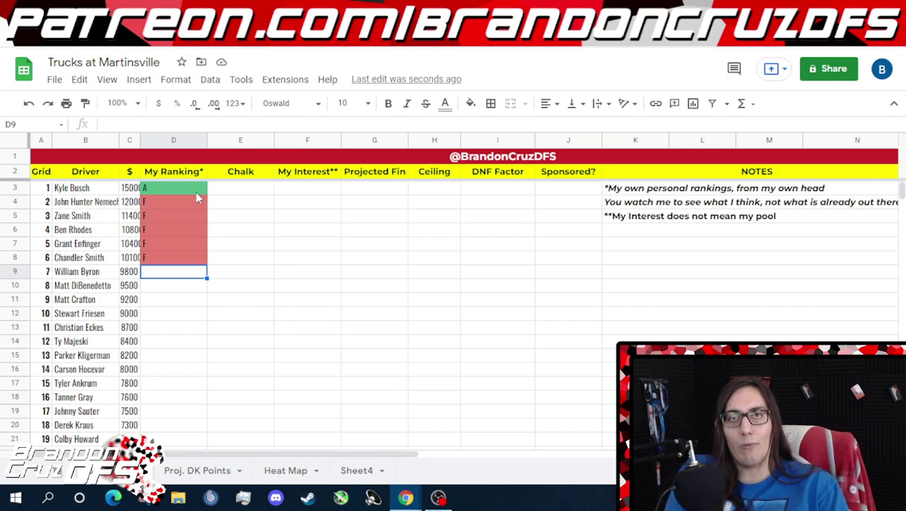
pyautogui.write('F')
pyautogui.press('Return')
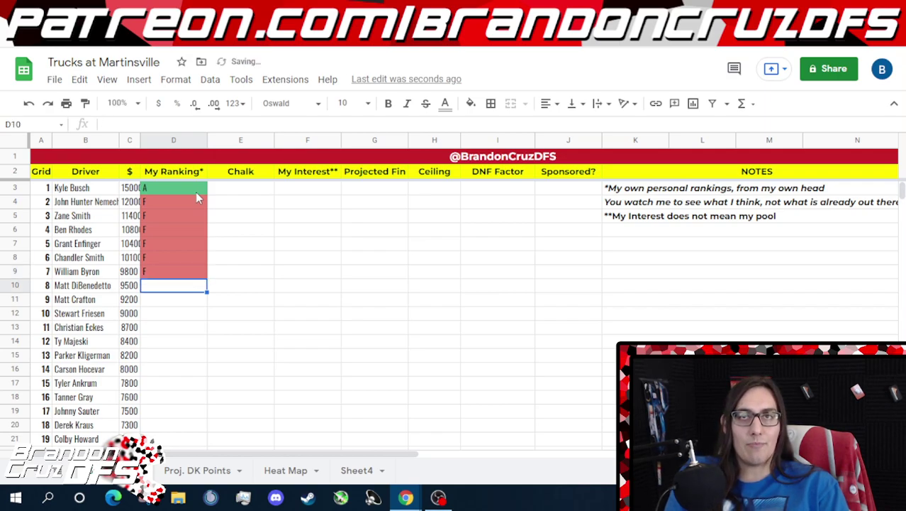
pyautogui.write('F')
pyautogui.press('Return')
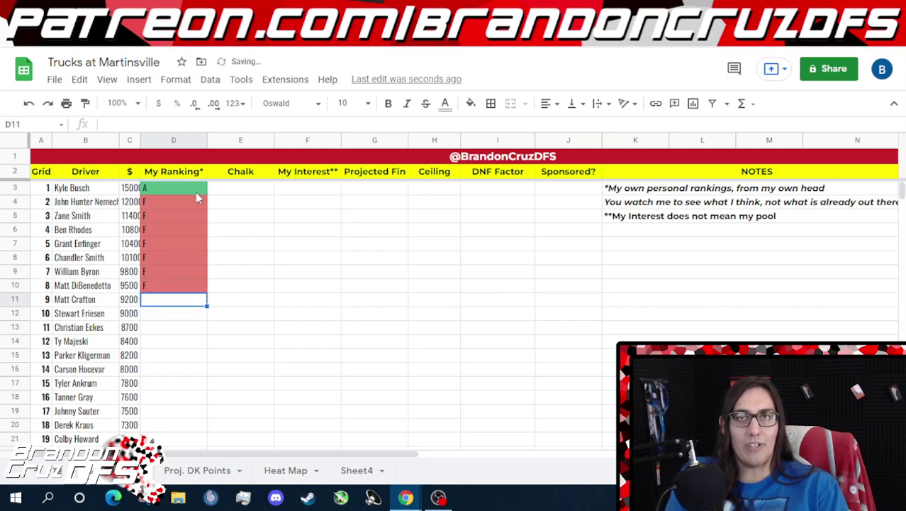
pyautogui.write('F')
pyautogui.press('Return')
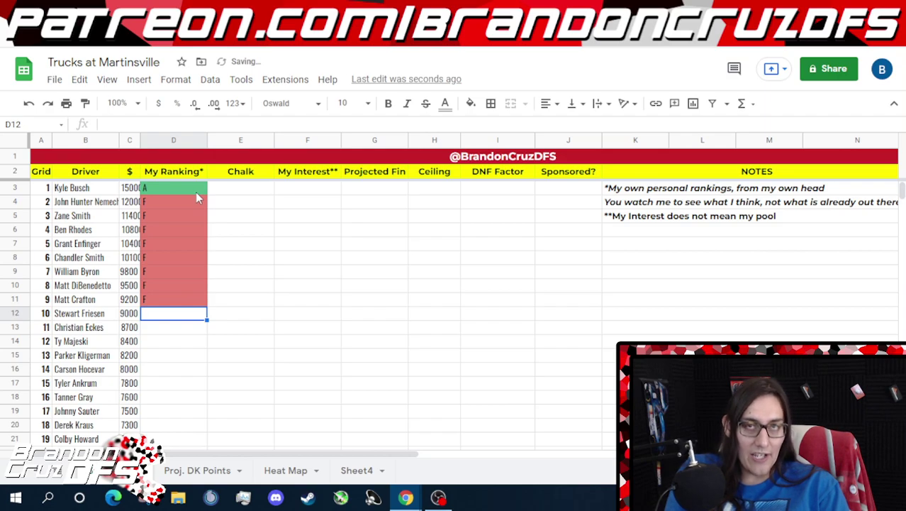
# Enter A as the My Ranking grade for grid spots 10, 11 and 12
pyautogui.write('A')
pyautogui.press('Return')
pyautogui.write('A')
pyautogui.press('Return')
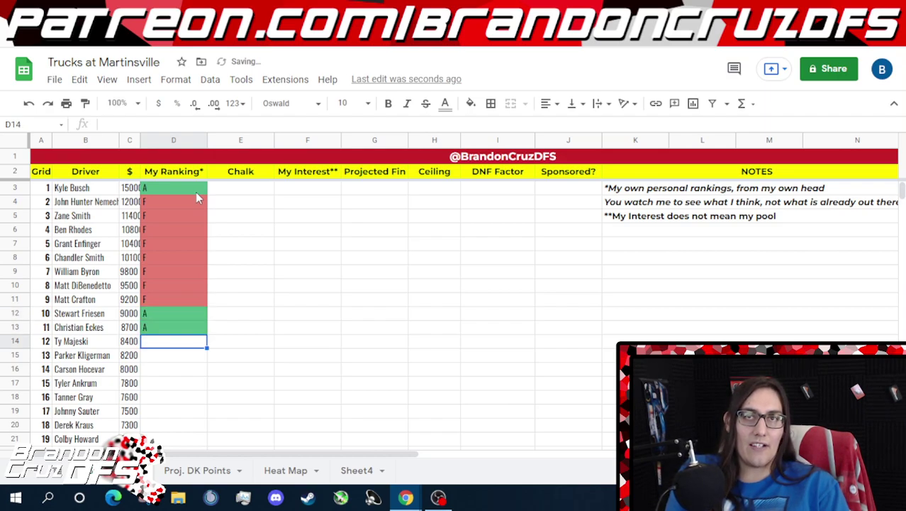
pyautogui.write('A')
pyautogui.press('Return')
pyautogui.press('Left')
pyautogui.press('Up')
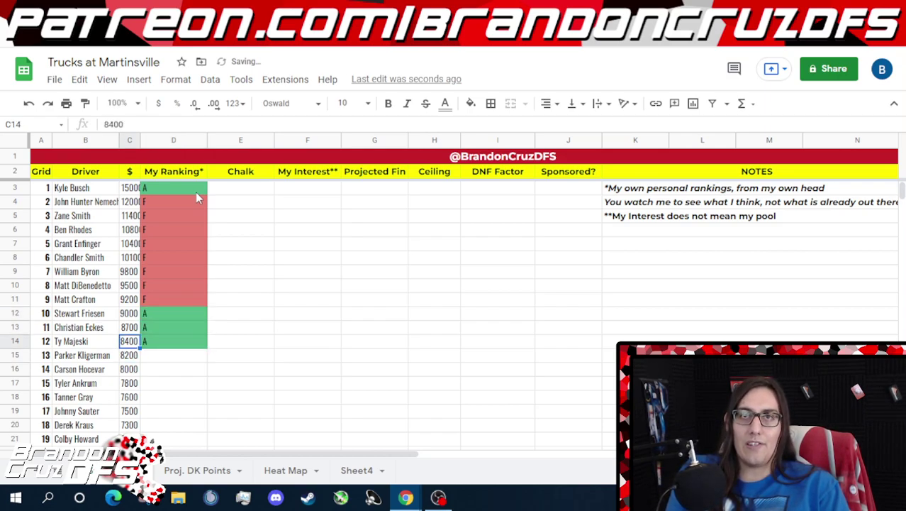
pyautogui.press('Up')
pyautogui.press('Left')
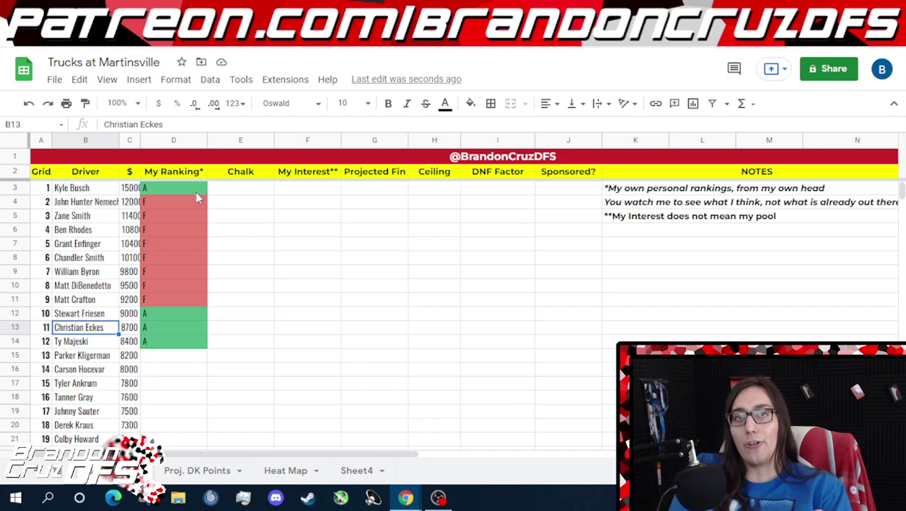
pyautogui.press('Up')
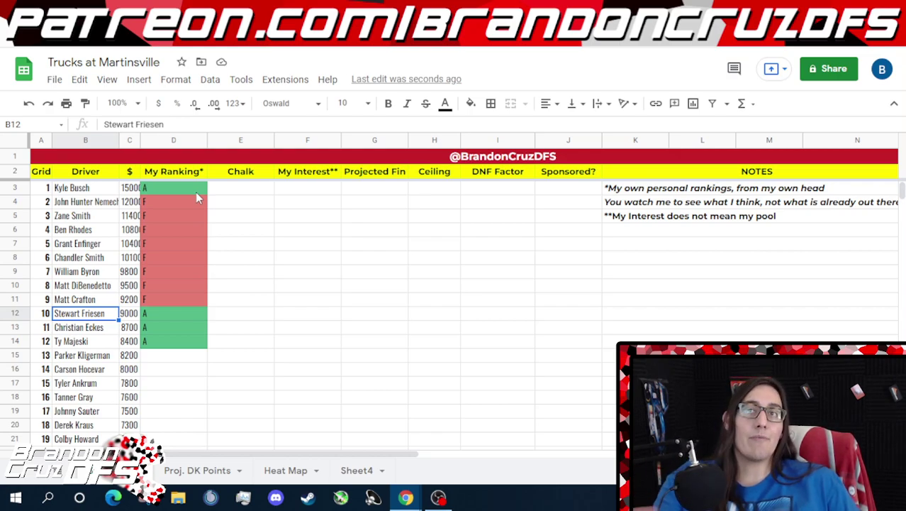
# Grade grid spot 13 as B and grid spot 14 as A in the My Ranking column
pyautogui.press('Down')
pyautogui.press('Down')
pyautogui.press('Down')
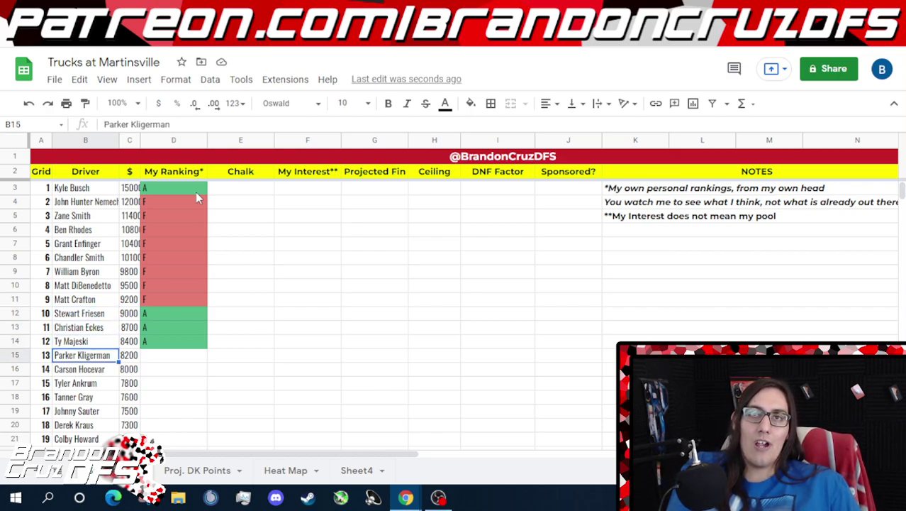
pyautogui.press('Right')
pyautogui.press('Right')
pyautogui.write('B')
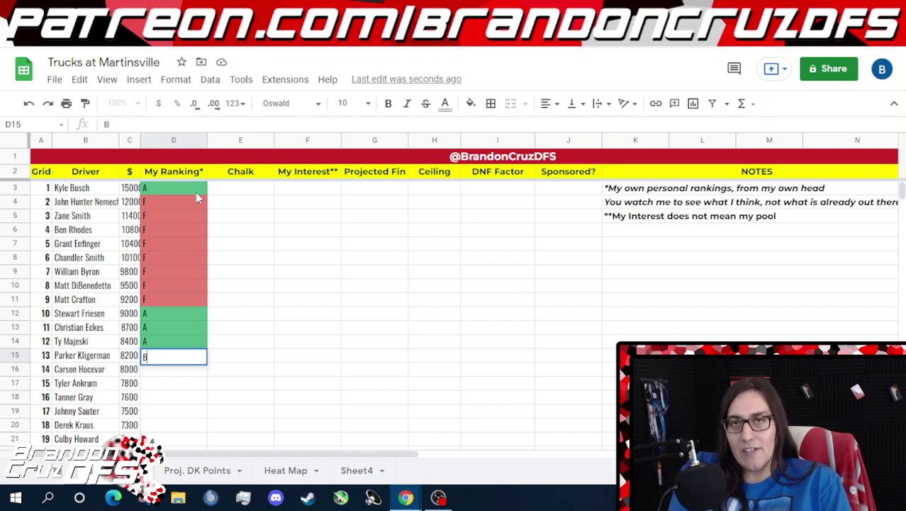
pyautogui.press('Return')
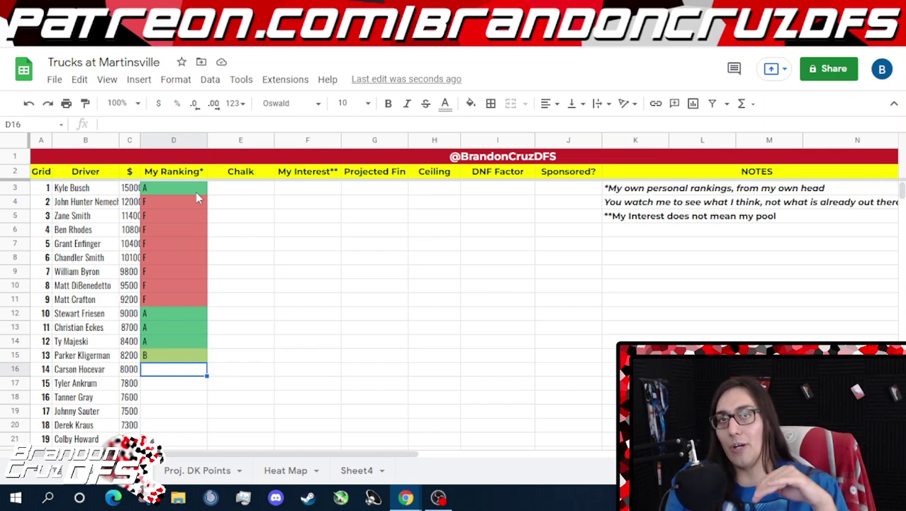
pyautogui.press('Up')
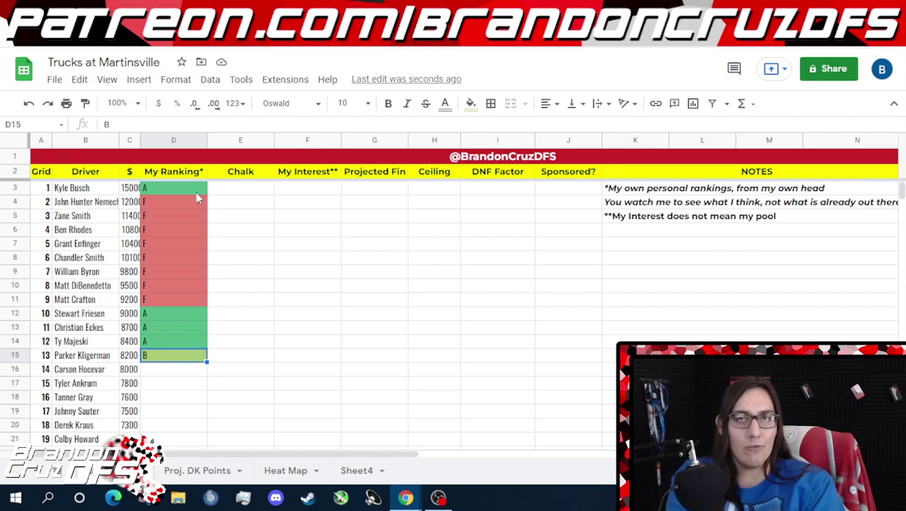
pyautogui.press('Down')
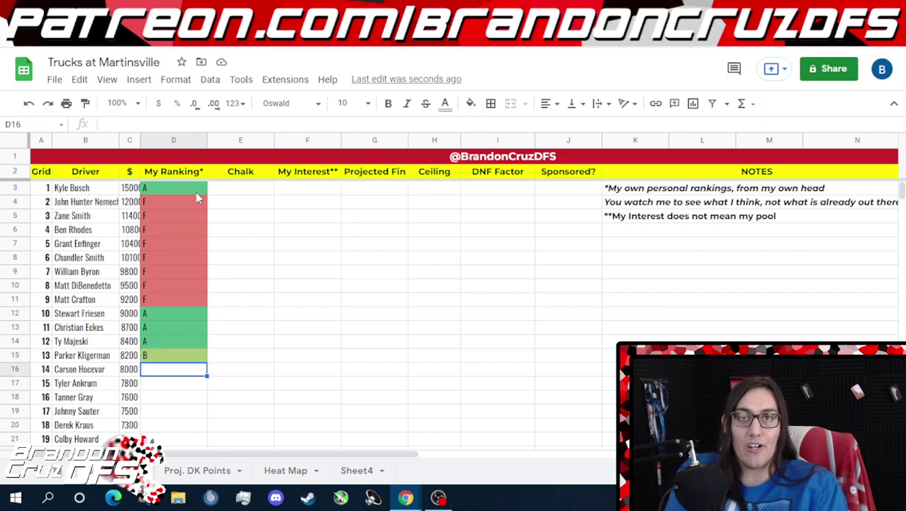
pyautogui.write('A')
pyautogui.press('Return')
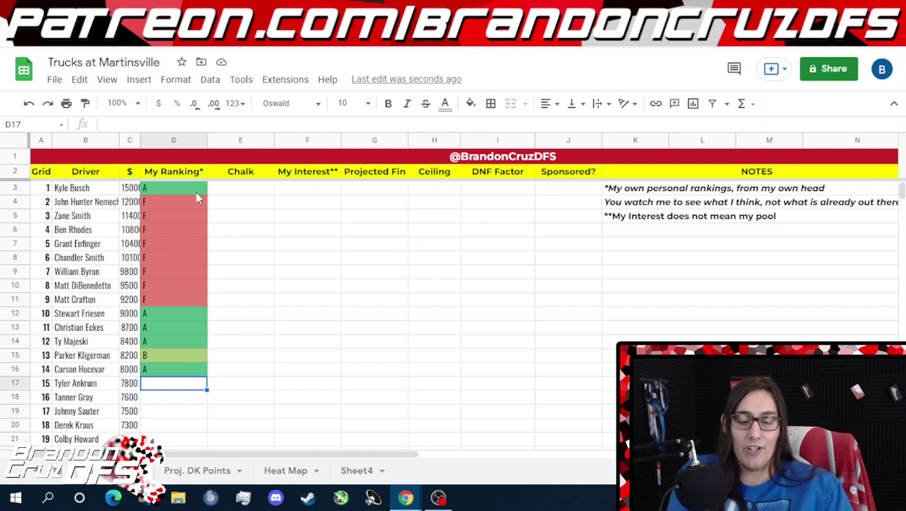
# Grade grid spot 15 as B and grid spot 16 as F in the My Ranking column
pyautogui.press('Down')
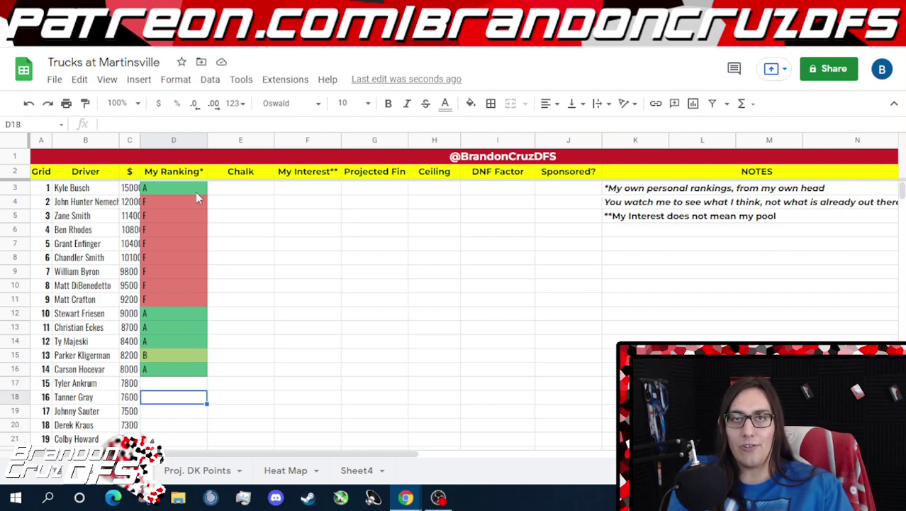
pyautogui.press('Up')
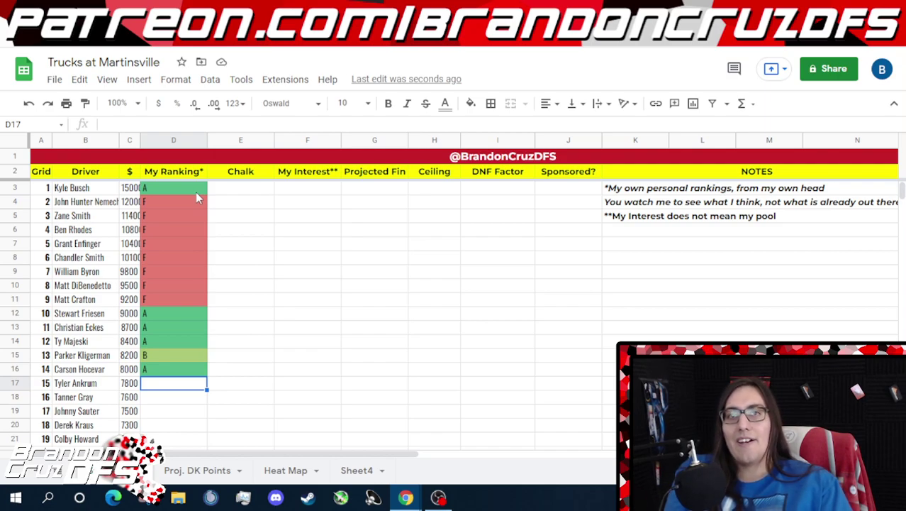
pyautogui.write('B')
pyautogui.press('Return')
pyautogui.press('Down')
pyautogui.press('Down')
pyautogui.press('Down')
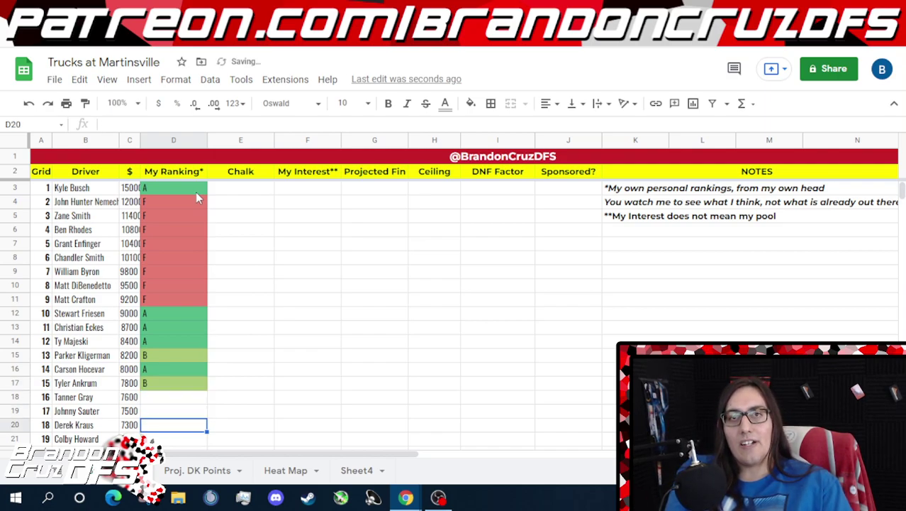
pyautogui.press('Up')
pyautogui.press('Up')
pyautogui.press('Up')
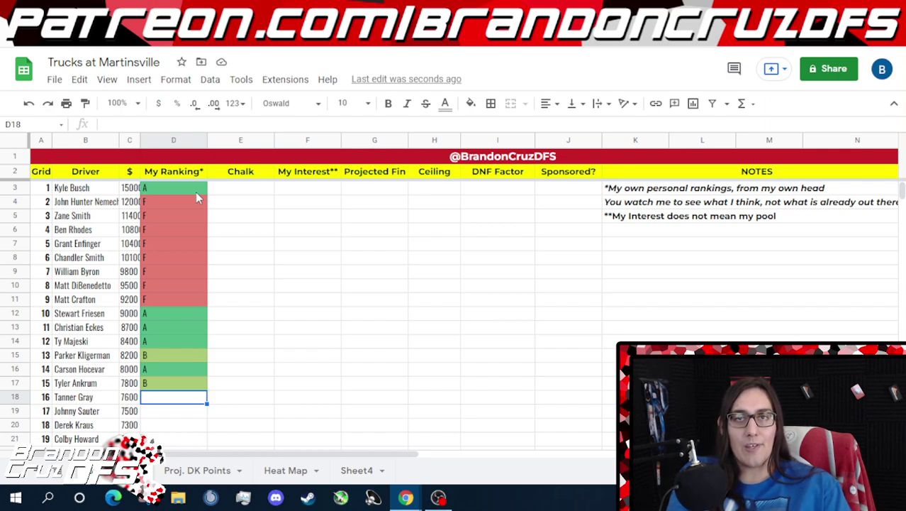
pyautogui.write('F')
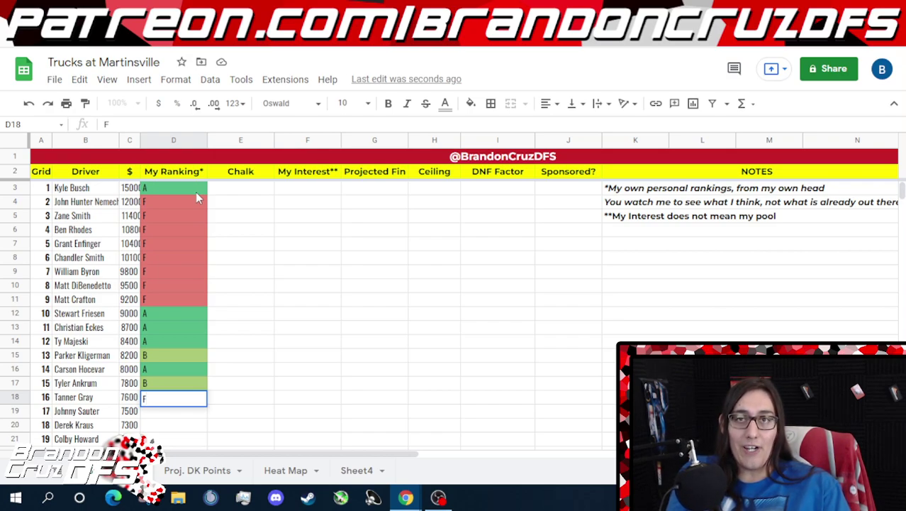
pyautogui.press('Return')
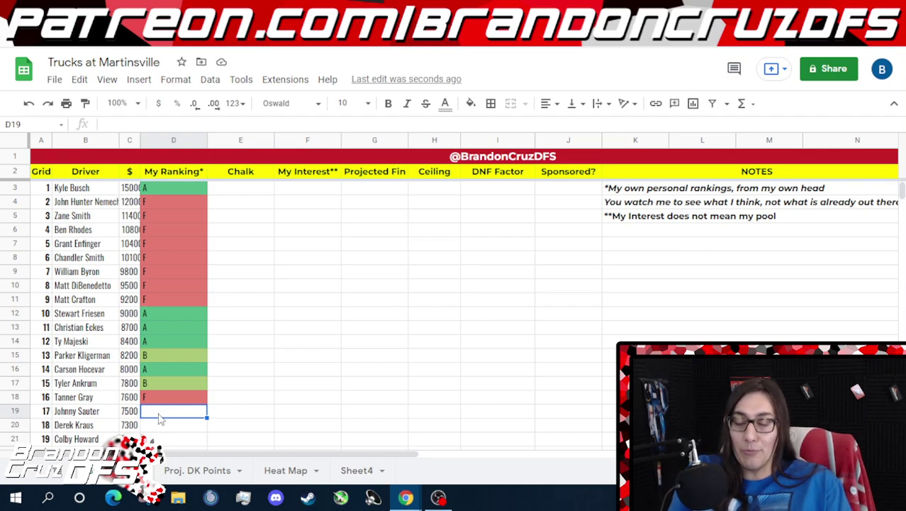
# Enter C as the My Ranking grade for grid spots 17, 18 and 19
pyautogui.write('C')
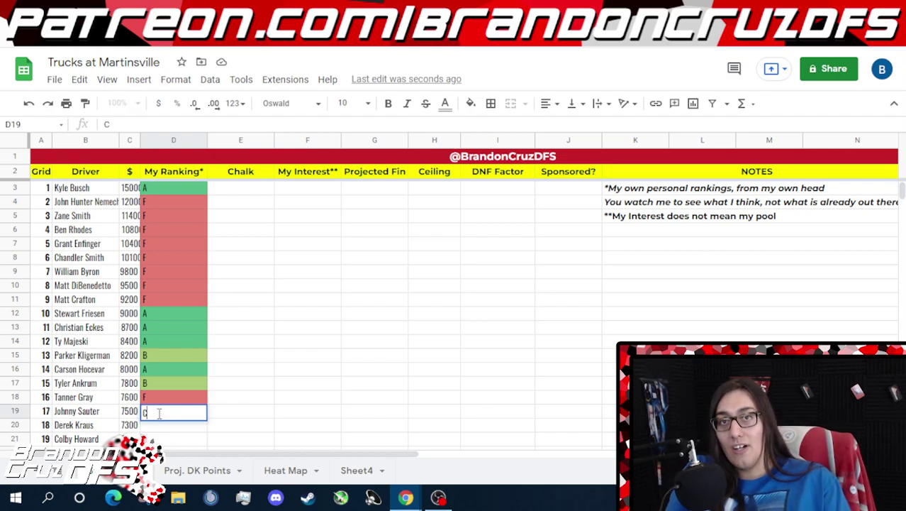
pyautogui.press('Return')
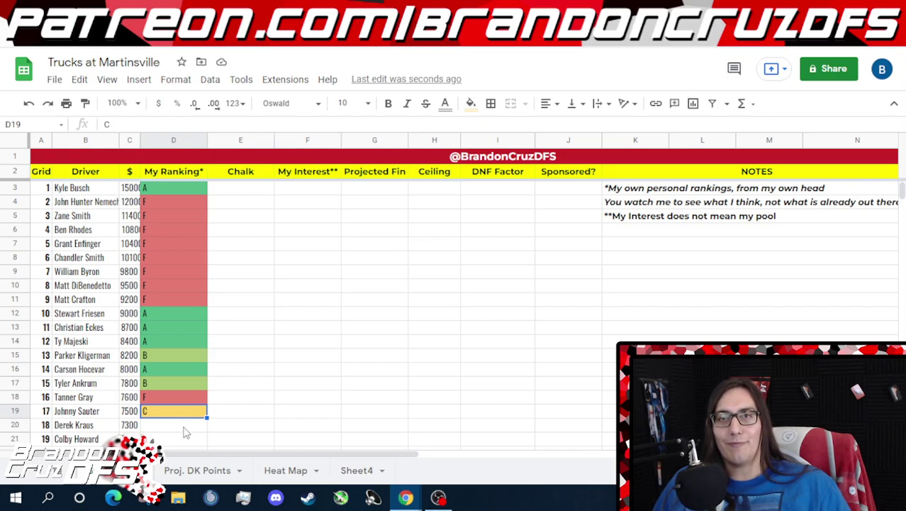
pyautogui.click(183, 428)
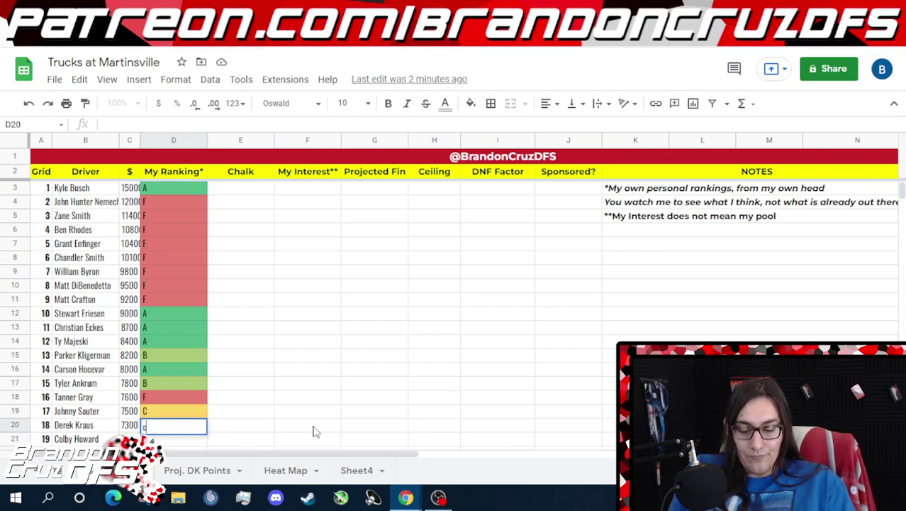
pyautogui.press('Return')
pyautogui.press('Up')
pyautogui.write('c')
pyautogui.press('Return')
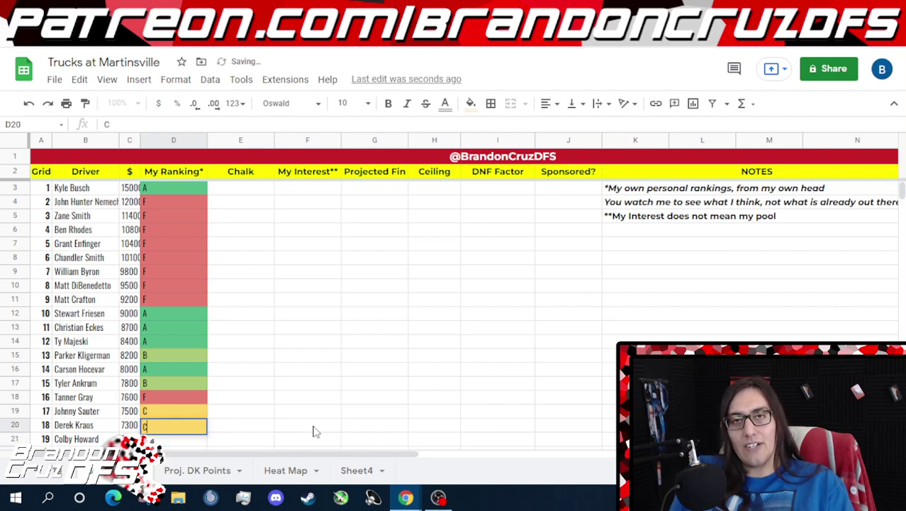
pyautogui.write('c')
pyautogui.press('Return')
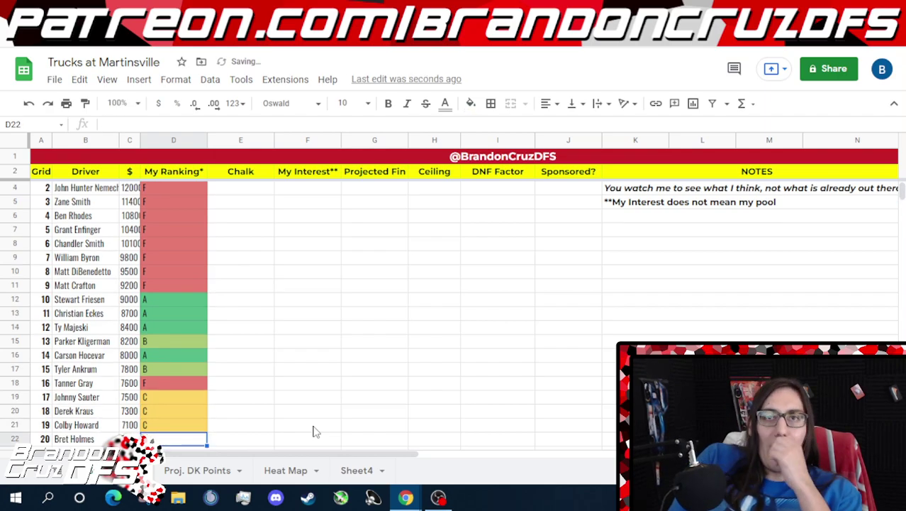
pyautogui.press('Up')
pyautogui.press('Left')
pyautogui.press('Left')
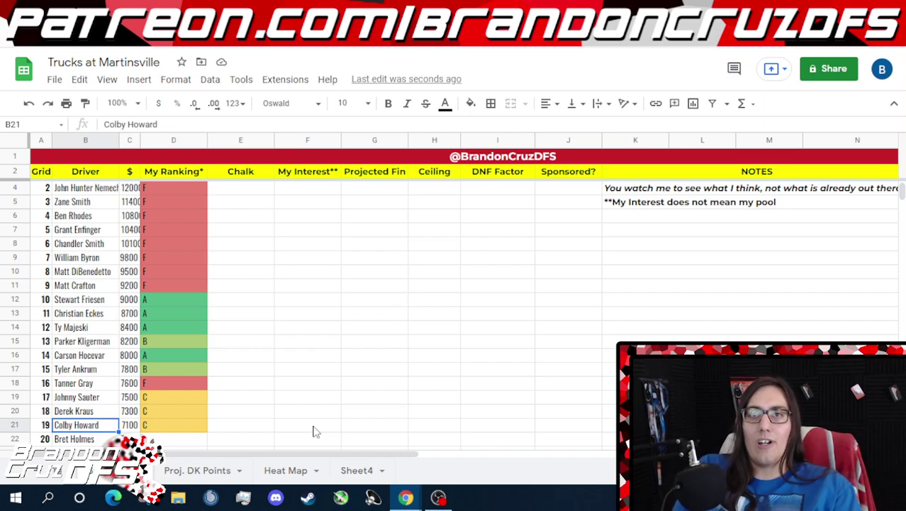
pyautogui.press('Down')
pyautogui.press('Down')
pyautogui.press('Up')
pyautogui.press('Up')
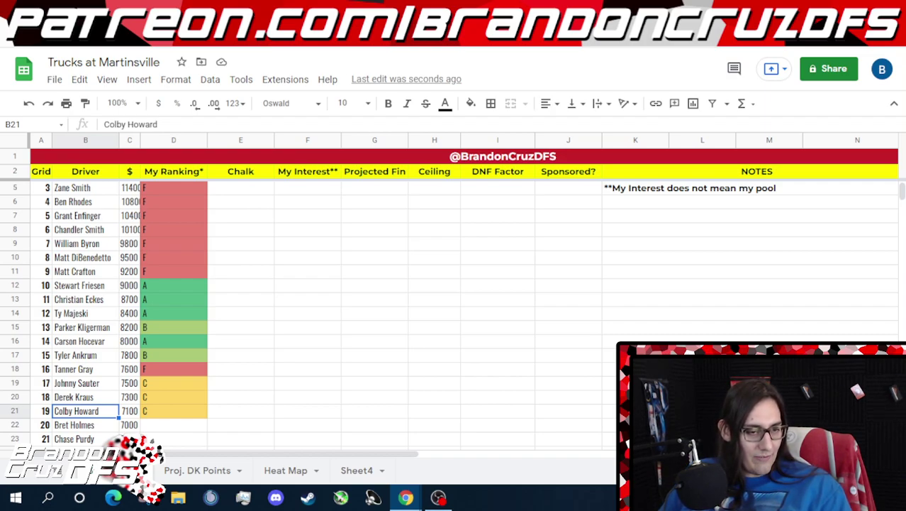
# Enter F as the My Ranking grade for grid spot 20
pyautogui.scroll(-3, 217, 369)
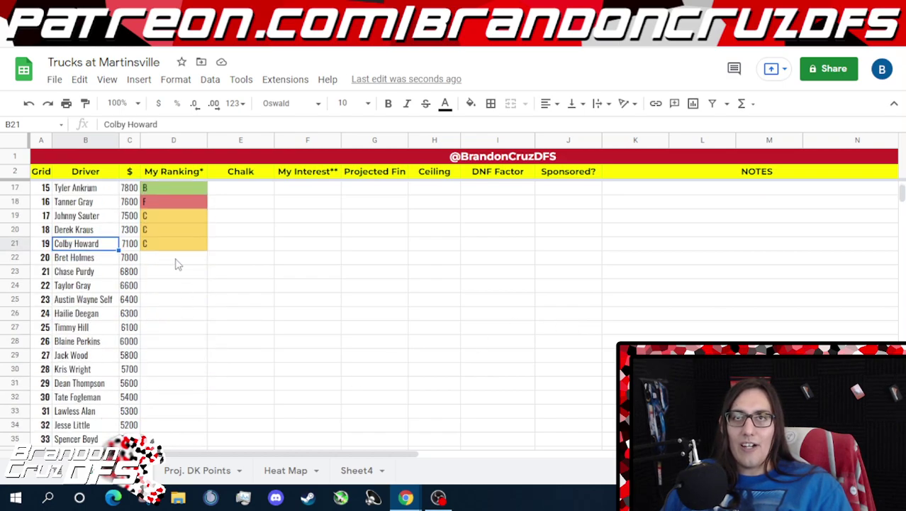
pyautogui.click(178, 260)
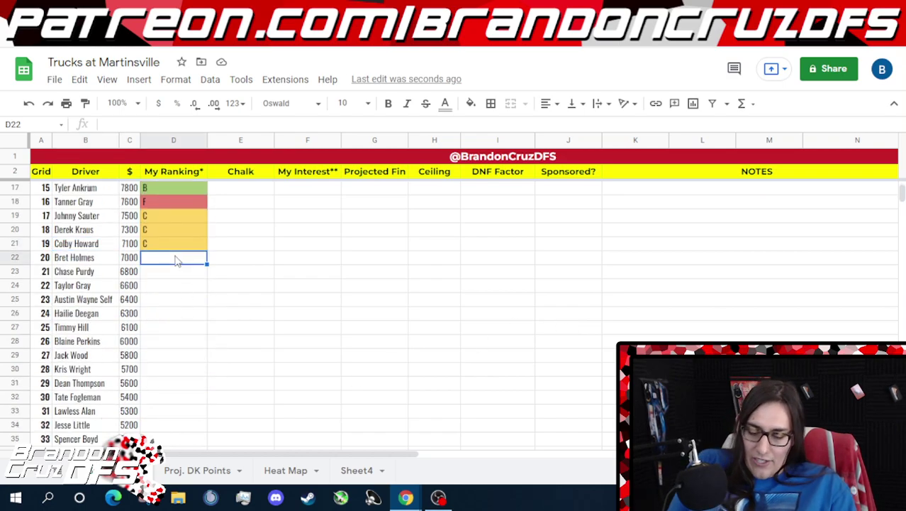
pyautogui.write('F')
pyautogui.press('Return')
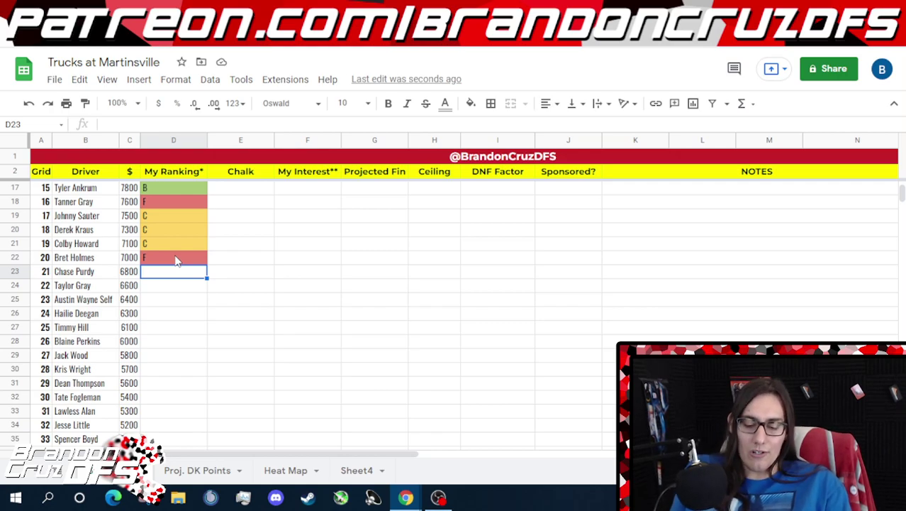
# Review the My Ranking grades entered so far and the ungraded drivers below them
pyautogui.press('Up')
pyautogui.press('Up')
pyautogui.press('Up')
pyautogui.press('Up')
pyautogui.press('Up')
pyautogui.press('Up')
pyautogui.press('Up')
pyautogui.press('Up')
pyautogui.press('Up')
pyautogui.press('Up')
pyautogui.press('Up')
pyautogui.press('Up')
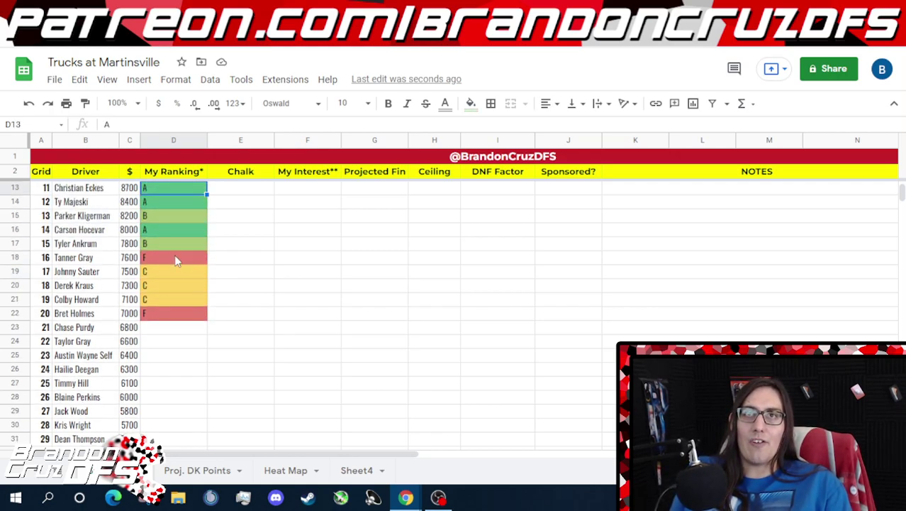
pyautogui.press('Down')
pyautogui.press('Down')
pyautogui.press('Down')
pyautogui.press('Down')
pyautogui.press('Down')
pyautogui.press('Down')
pyautogui.press('Down')
pyautogui.press('Down')
pyautogui.press('Down')
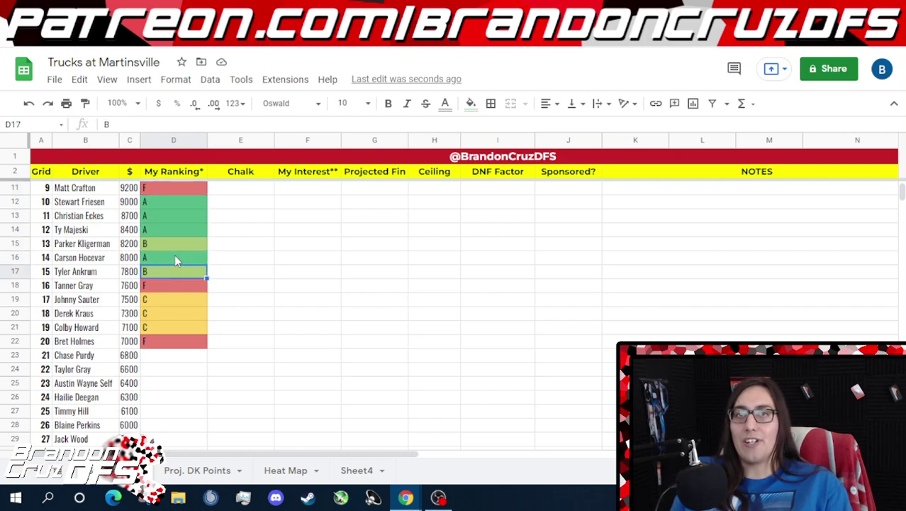
pyautogui.press('Down')
pyautogui.press('Down')
pyautogui.press('Down')
pyautogui.press('Down')
pyautogui.press('Down')
pyautogui.press('Down')
pyautogui.press('Down')
pyautogui.press('Down')
pyautogui.press('Down')
pyautogui.press('Down')
pyautogui.press('Down')
pyautogui.press('Down')
pyautogui.press('Down')
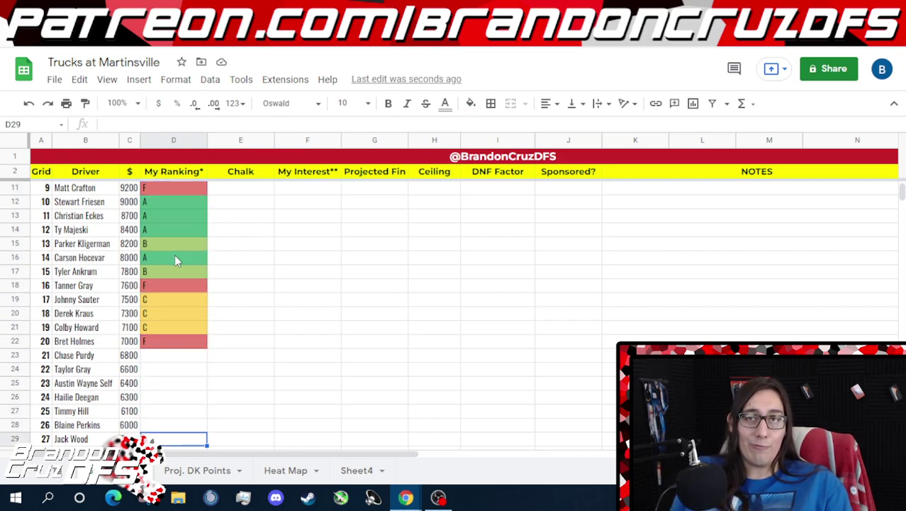
pyautogui.press('Down')
pyautogui.press('Up')
pyautogui.press('Up')
pyautogui.press('Up')
pyautogui.press('Up')
pyautogui.press('Up')
pyautogui.press('Up')
pyautogui.press('Up')
pyautogui.press('Up')
pyautogui.press('Up')
pyautogui.press('Up')
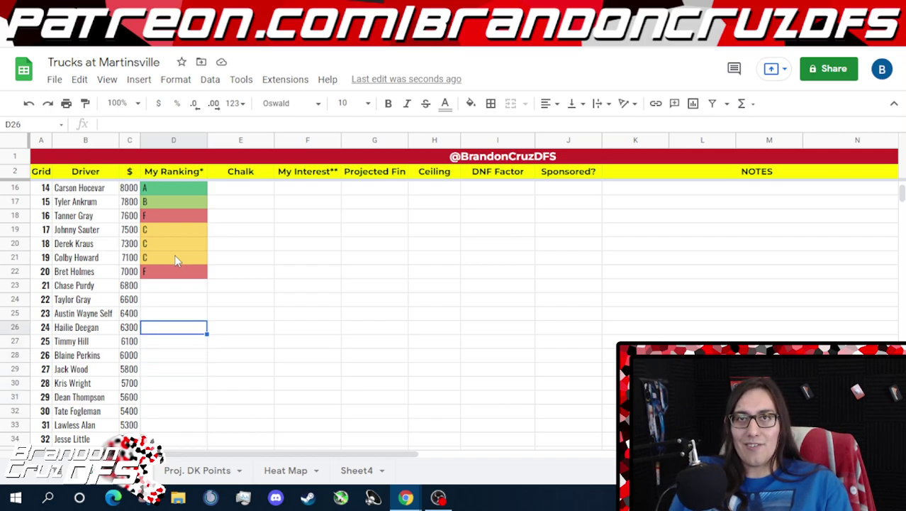
# Grade grid spot 21 as C and grid spot 22 as F in the My Ranking column
pyautogui.press('Up')
pyautogui.press('Up')
pyautogui.press('Up')
pyautogui.press('Down')
pyautogui.press('Down')
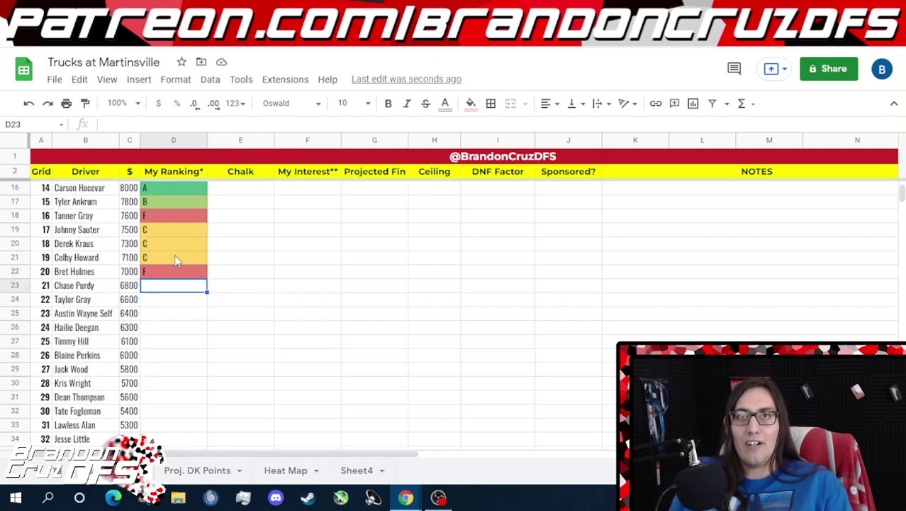
pyautogui.write('C')
pyautogui.press('Return')
pyautogui.write('F')
pyautogui.press('Return')
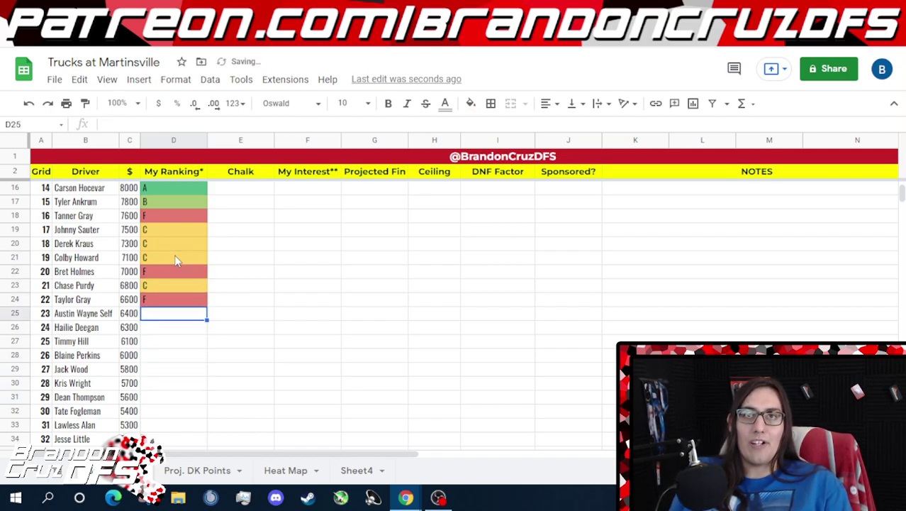
# Grade grid spot 23 as B, grid spot 24 as F and grid spot 25 as A in the My Ranking column
pyautogui.write('B')
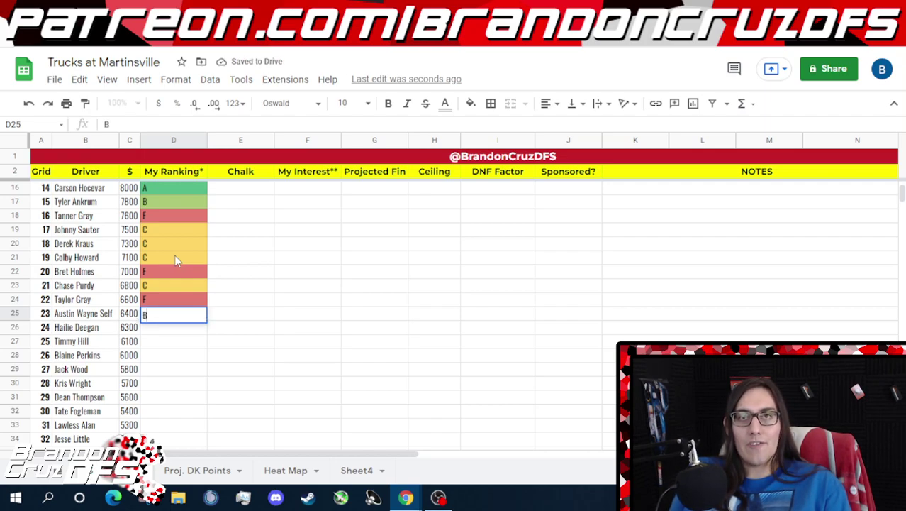
pyautogui.press('Return')
pyautogui.write('F')
pyautogui.press('Return')
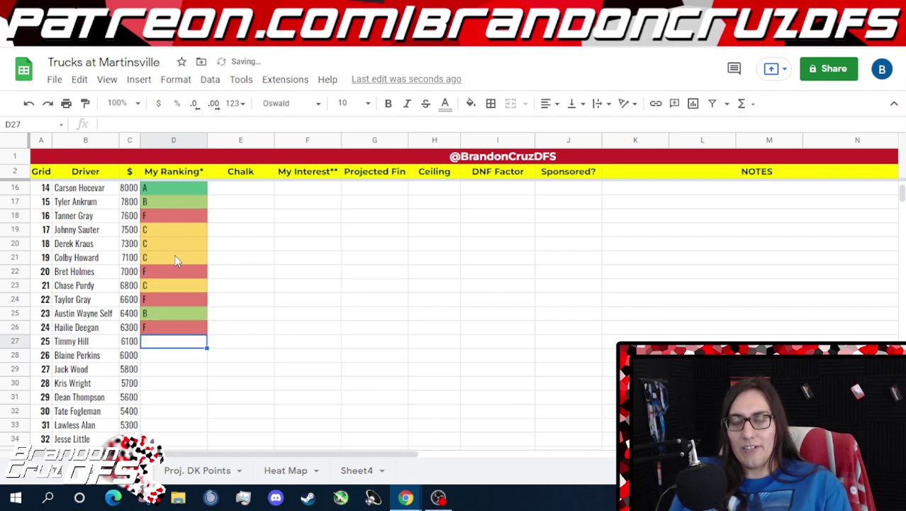
pyautogui.write('A')
pyautogui.press('Return')
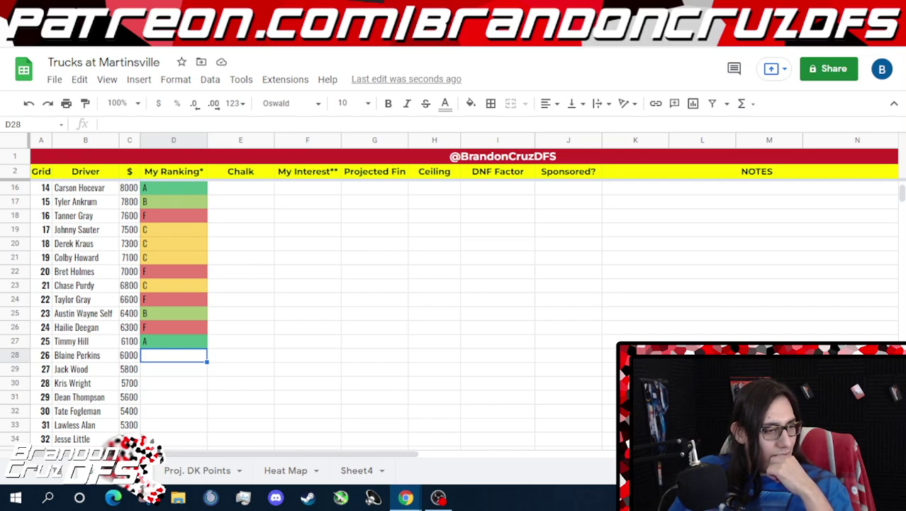
# Examine the photos of the race shop and the number 56 truck up close in the other browser pages
pyautogui.hotkey('alt', 'Tab')
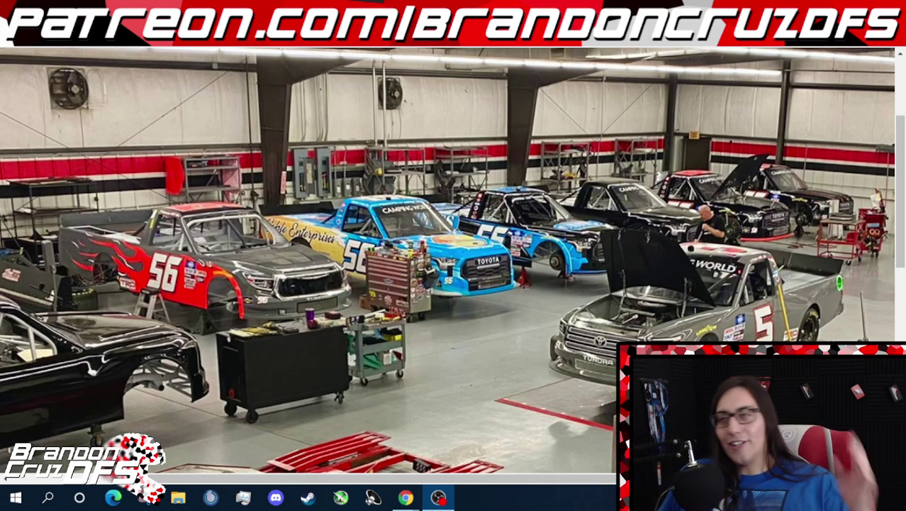
pyautogui.hotkey('alt', 'Tab')
pyautogui.click(508, 311)
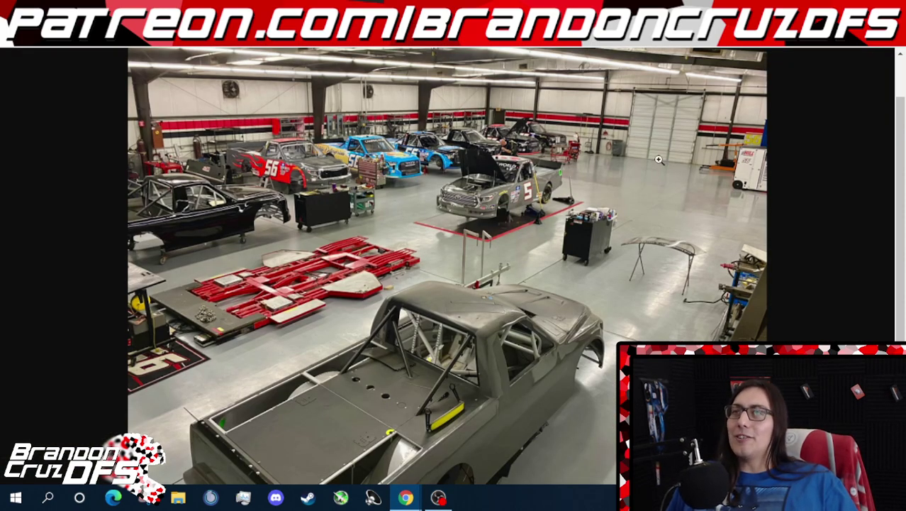
pyautogui.hotkey('ctrl', 'Tab')
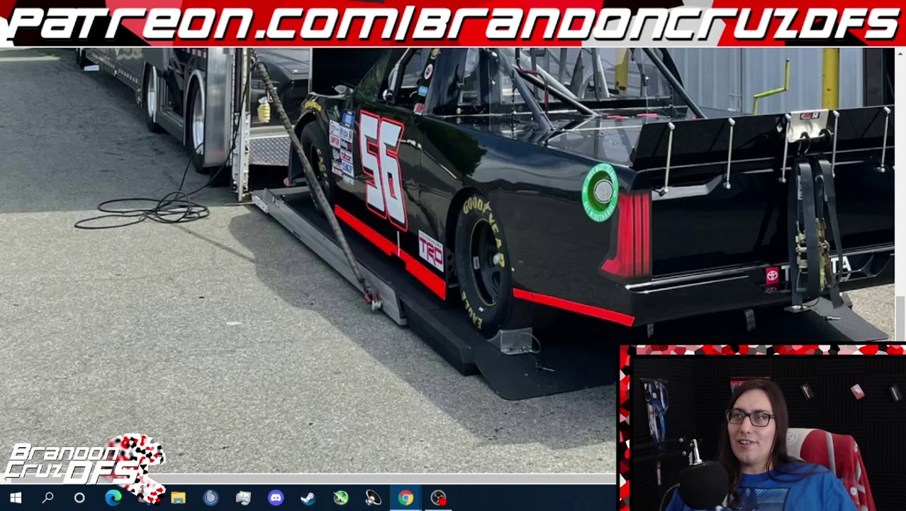
pyautogui.click(493, 348)
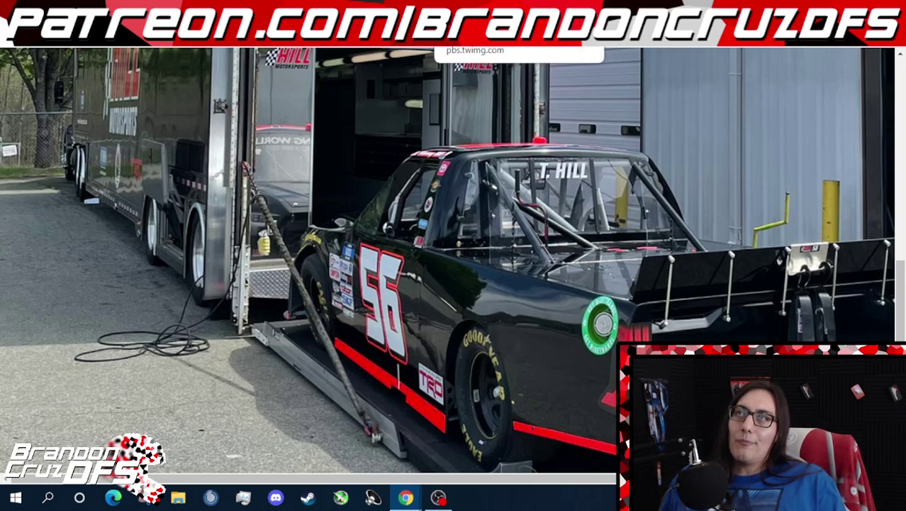
pyautogui.click(482, 22)
pyautogui.click(505, 154)
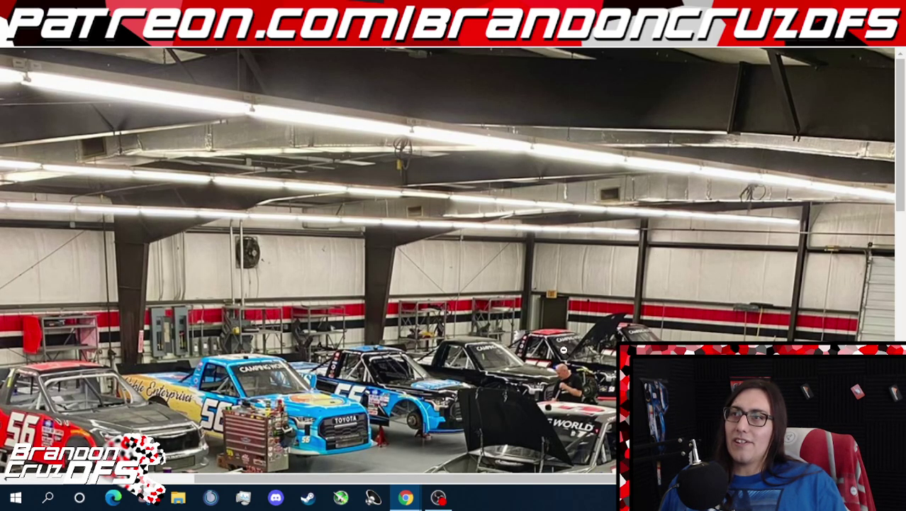
pyautogui.scroll(-2, 511, 213)
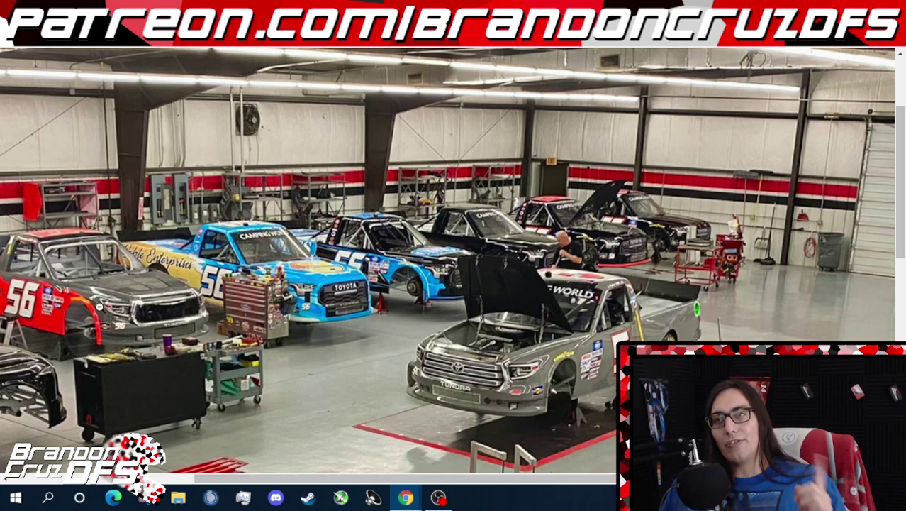
pyautogui.hotkey('ctrl', 'Tab')
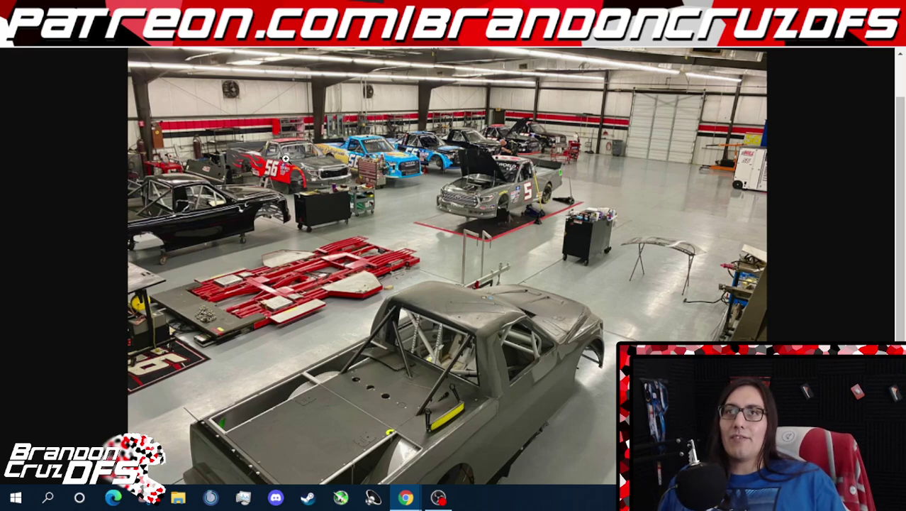
pyautogui.click(497, 192)
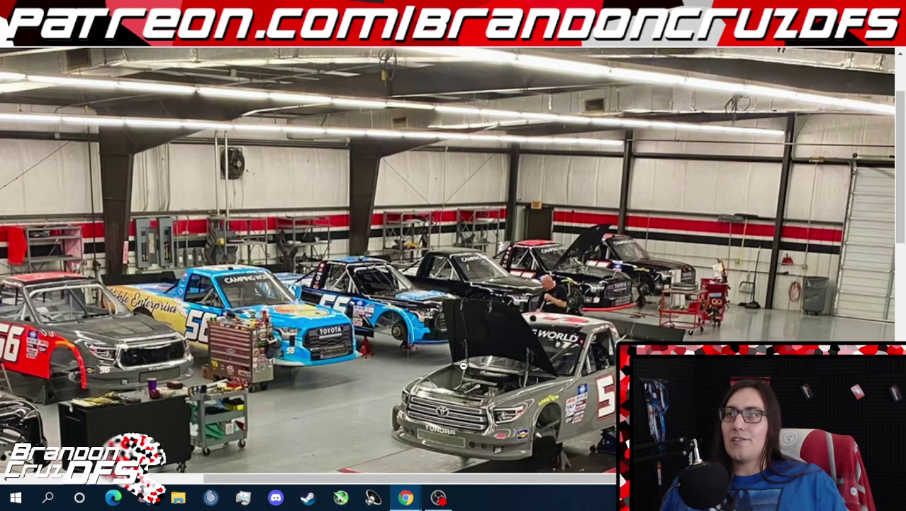
pyautogui.scroll(-1, 528, 302)
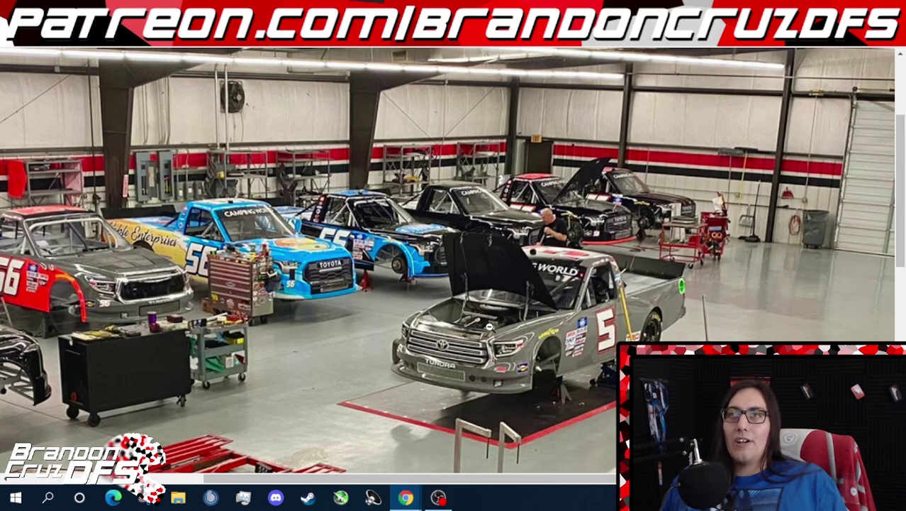
pyautogui.hotkey('ctrl', 'Tab')
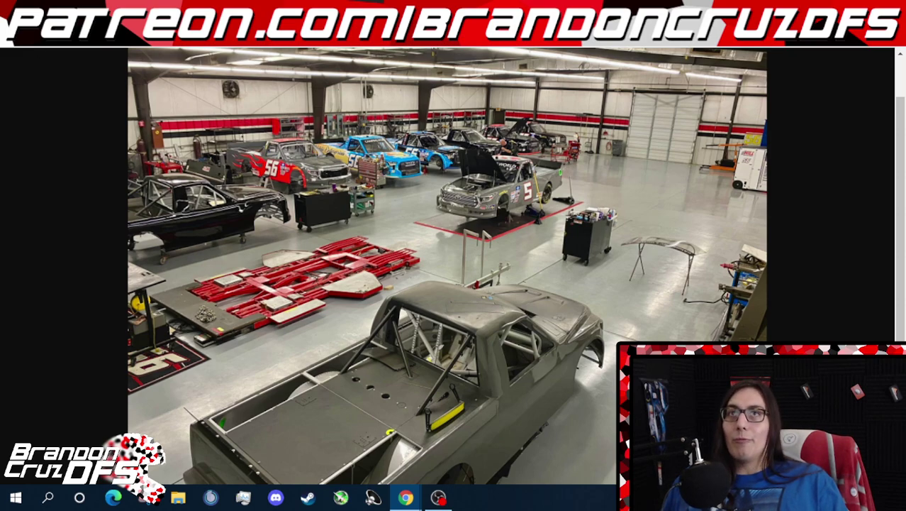
pyautogui.hotkey('ctrl', 'Tab')
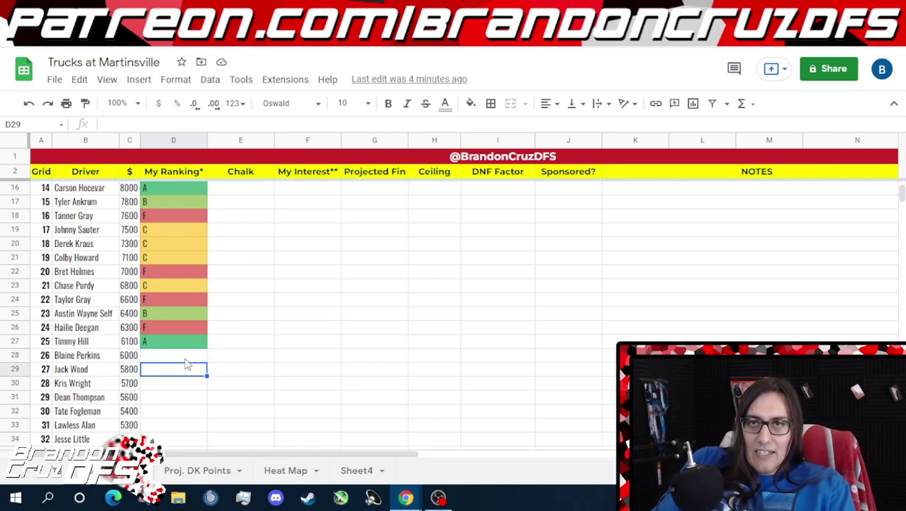
# Enter a lowercase d as the My Ranking grade for grid spots 38, 37 and 36
pyautogui.press('Down')
pyautogui.press('Down')
pyautogui.press('Down')
pyautogui.press('Down')
pyautogui.press('Down')
pyautogui.press('Down')
pyautogui.press('Down')
pyautogui.press('Down')
pyautogui.press('Down')
pyautogui.press('Down')
pyautogui.press('Down')
pyautogui.press('Down')
pyautogui.press('Down')
pyautogui.press('Down')
pyautogui.press('Down')
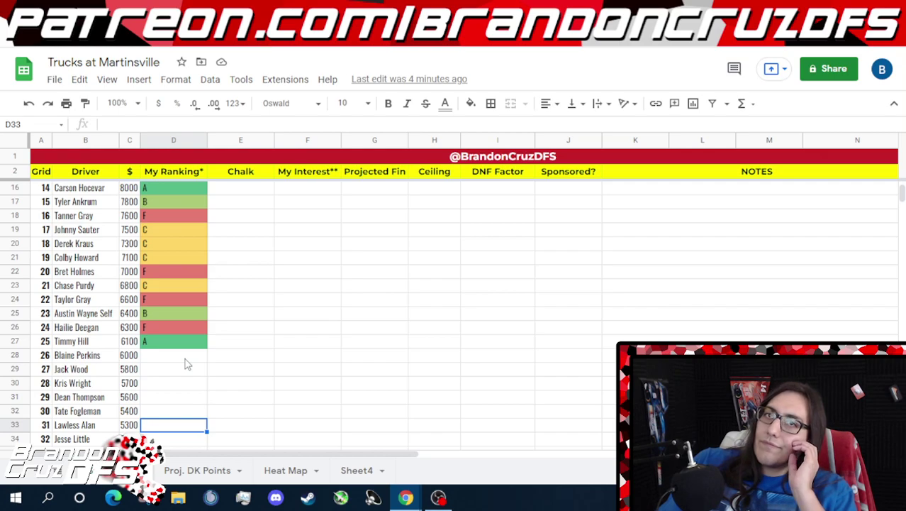
pyautogui.press('Up')
pyautogui.press('Up')
pyautogui.press('Up')
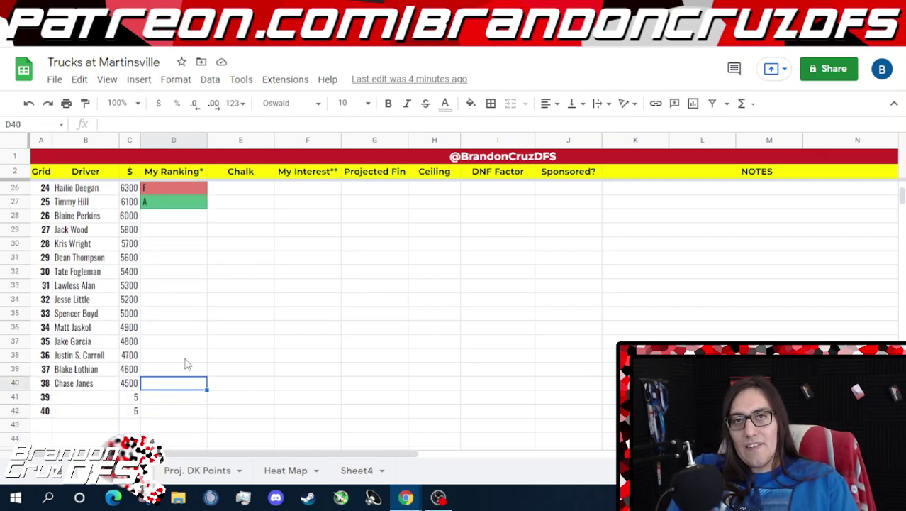
pyautogui.write('d')
pyautogui.press('Up')
pyautogui.write('d')
pyautogui.press('Up')
pyautogui.write('d')
pyautogui.press('Up')
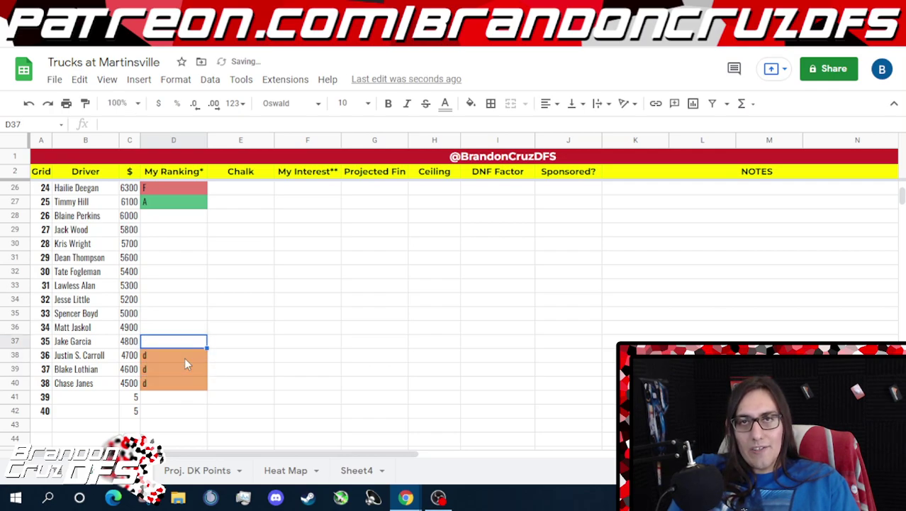
# Set the My Ranking grade to a capital D for grid spots 38, 37 and 36
pyautogui.press('Down')
pyautogui.press('Down')
pyautogui.press('Down')
pyautogui.write('D')
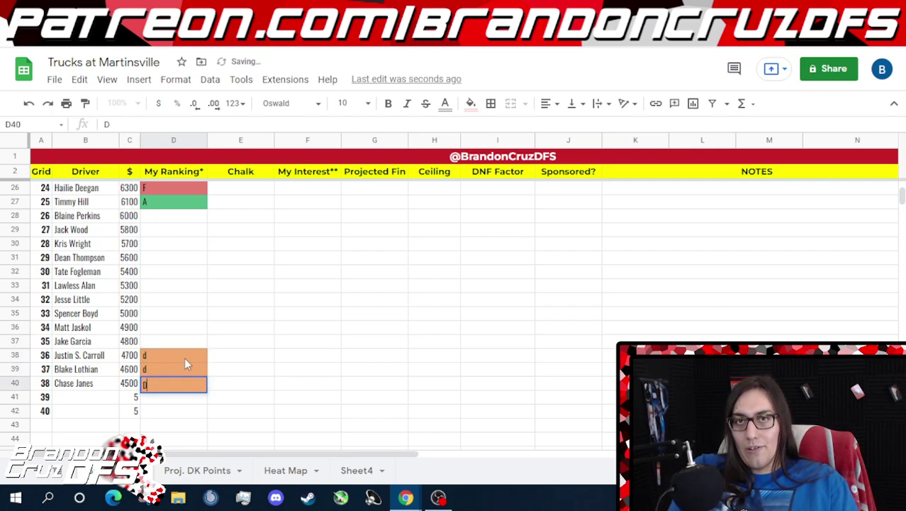
pyautogui.press('Up')
pyautogui.write('D')
pyautogui.press('Up')
pyautogui.write('D')
pyautogui.press('Up')
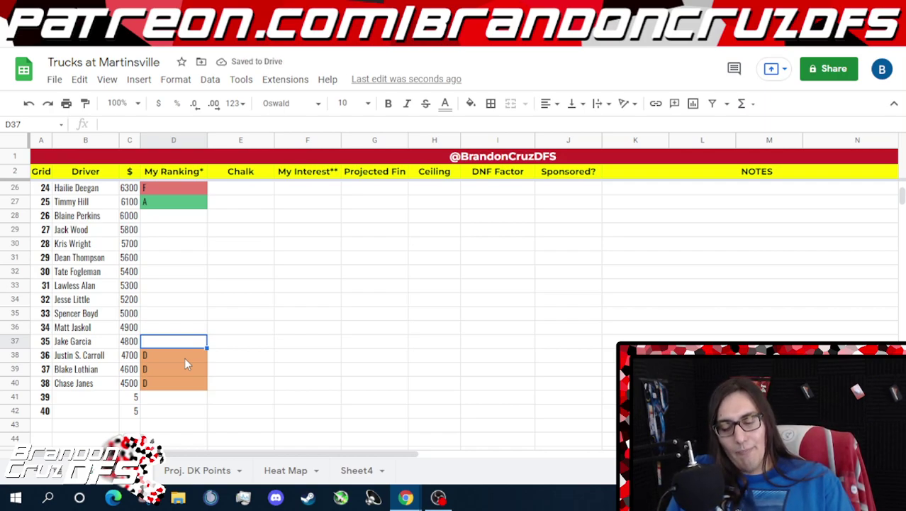
# Grade grid spot 35 as C and grid spots 34 and 33 as F in the My Ranking column
pyautogui.write('C')
pyautogui.press('Up')
pyautogui.write('F')
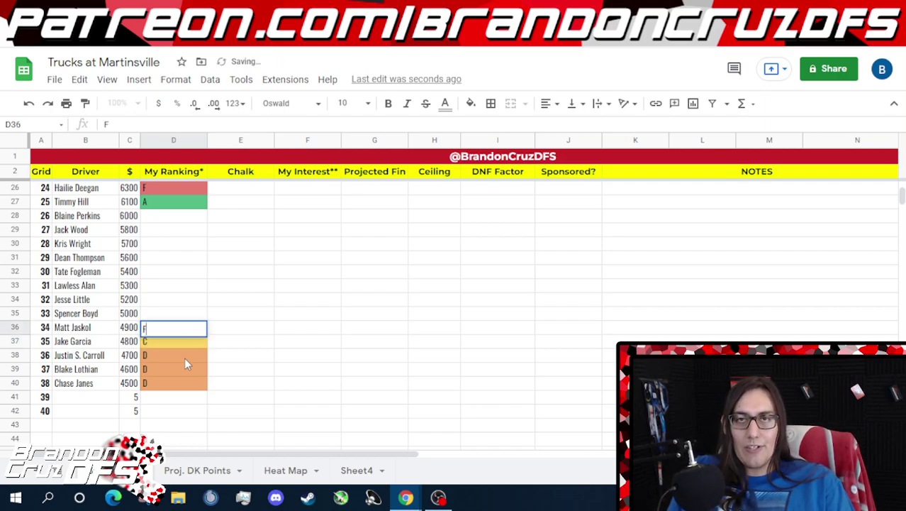
pyautogui.press('Up')
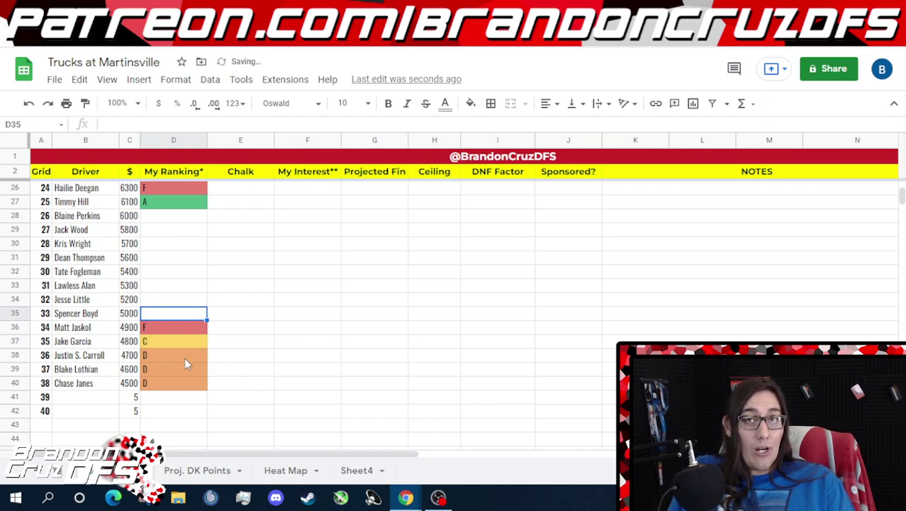
pyautogui.write('F')
pyautogui.press('Up')
# Grade grid spot 32 as A and grid spots 31 and 30 as F in the My Ranking column
pyautogui.write('A')
pyautogui.press('Up')
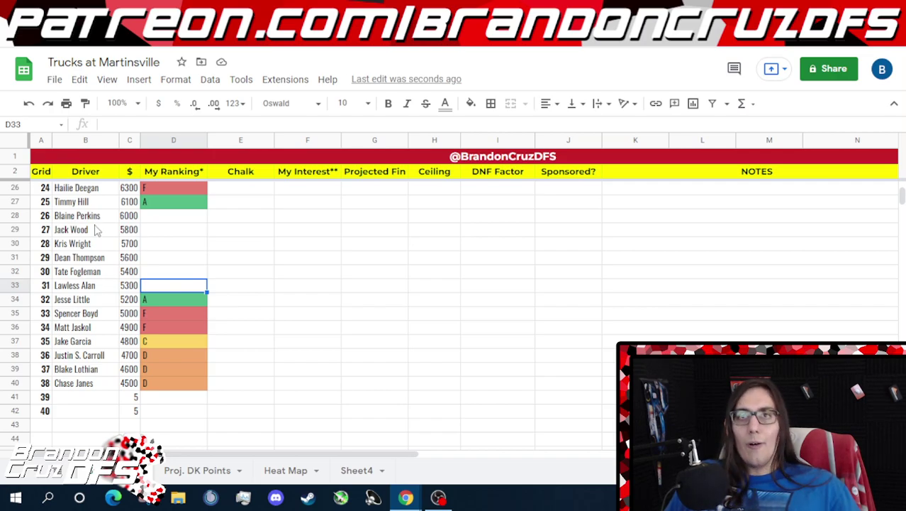
pyautogui.write('F')
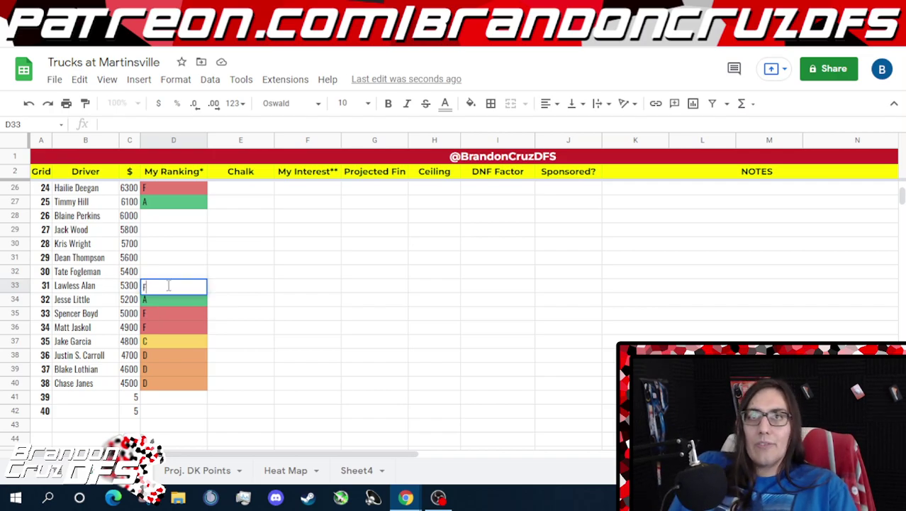
pyautogui.press('Up')
pyautogui.write('F')
pyautogui.press('Up')
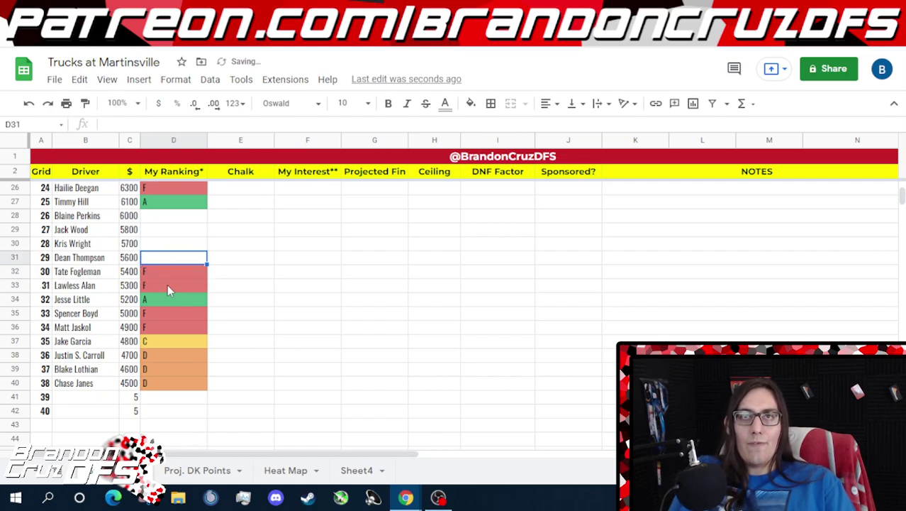
# Grade grid spots 29 and 28 as F and grid spots 27 and 26 as C in the My Ranking column
pyautogui.write('F')
pyautogui.press('Up')
pyautogui.write('F')
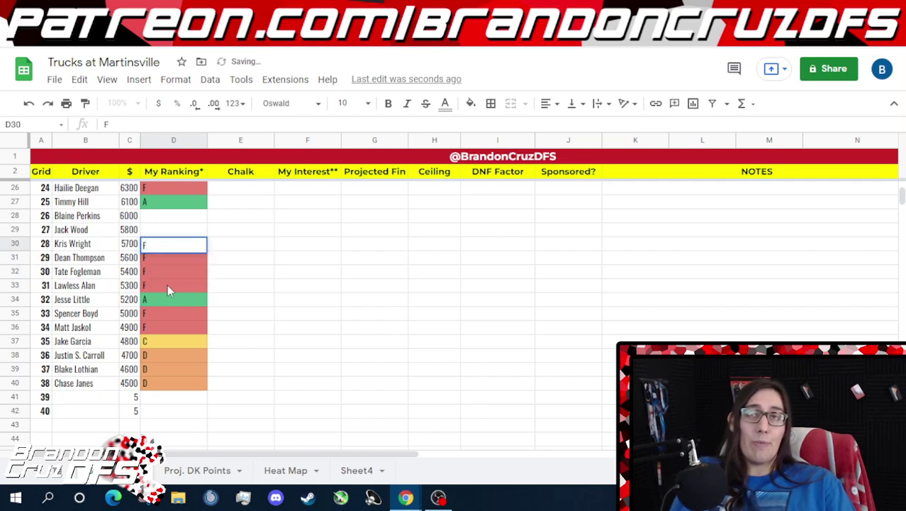
pyautogui.press('Up')
pyautogui.write('C')
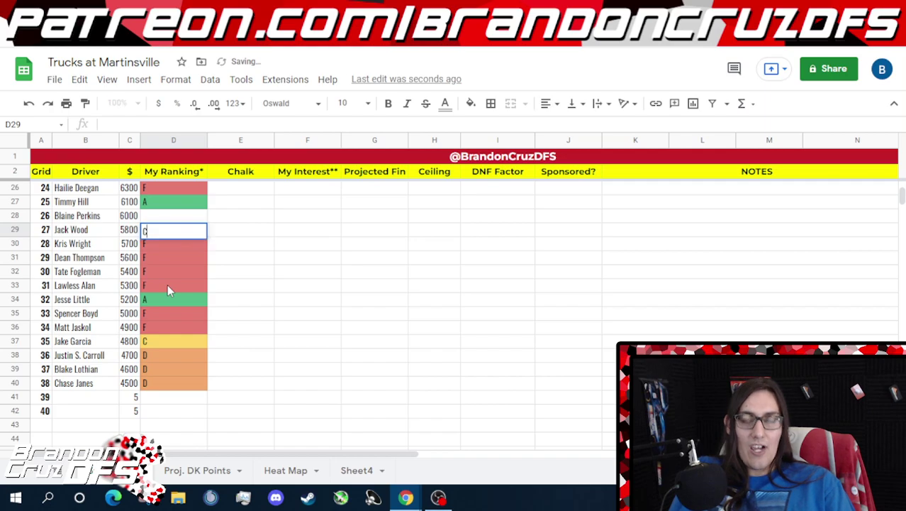
pyautogui.press('Up')
pyautogui.write('C')
pyautogui.press('Up')
# Review the completed My Ranking grades from grid spot 25 up to the column header
pyautogui.press('Up')
pyautogui.press('Up')
pyautogui.press('Up')
pyautogui.press('Up')
pyautogui.press('Up')
pyautogui.press('Up')
pyautogui.press('Up')
pyautogui.press('Up')
pyautogui.press('Up')
pyautogui.press('Up')
pyautogui.press('Up')
pyautogui.press('Up')
pyautogui.press('Up')
pyautogui.press('Up')
pyautogui.press('Up')
pyautogui.press('Up')
pyautogui.press('Up')
pyautogui.press('Up')
pyautogui.press('Up')
pyautogui.press('Up')
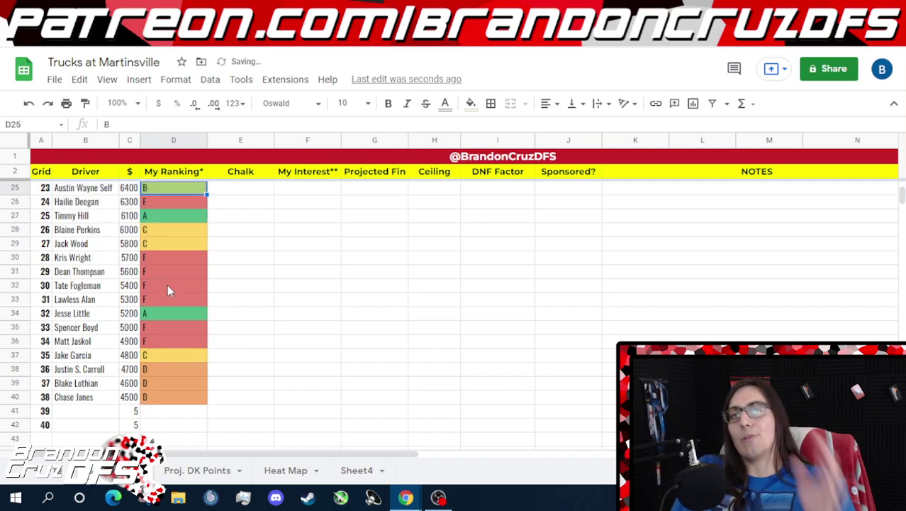
pyautogui.press('Up')
pyautogui.press('Up')
pyautogui.press('Up')
pyautogui.press('Up')
pyautogui.press('Up')
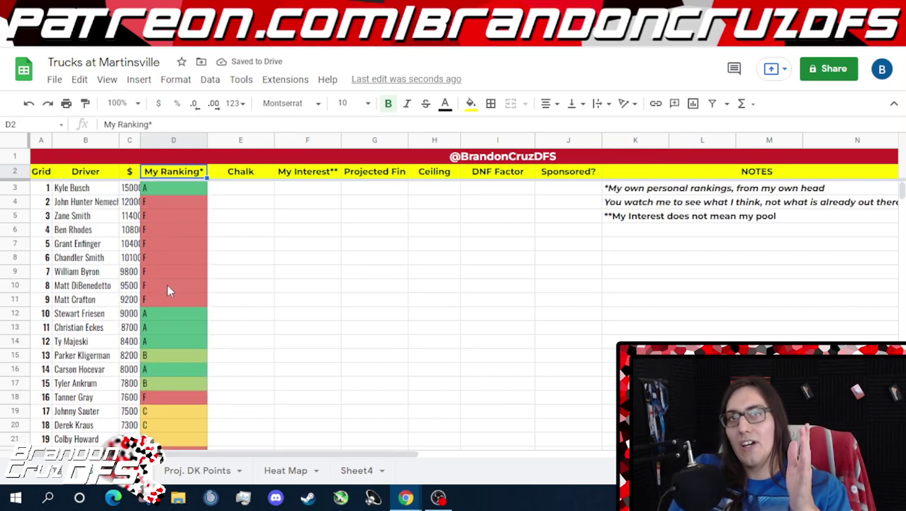
# Look over the grades of the front grid spots and the matching driver names down to grid spot 14
pyautogui.press('Down')
pyautogui.press('Down')
pyautogui.press('Down')
pyautogui.press('Down')
pyautogui.press('Down')
pyautogui.press('Down')
pyautogui.press('Down')
pyautogui.press('Down')
pyautogui.press('Down')
pyautogui.press('Down')
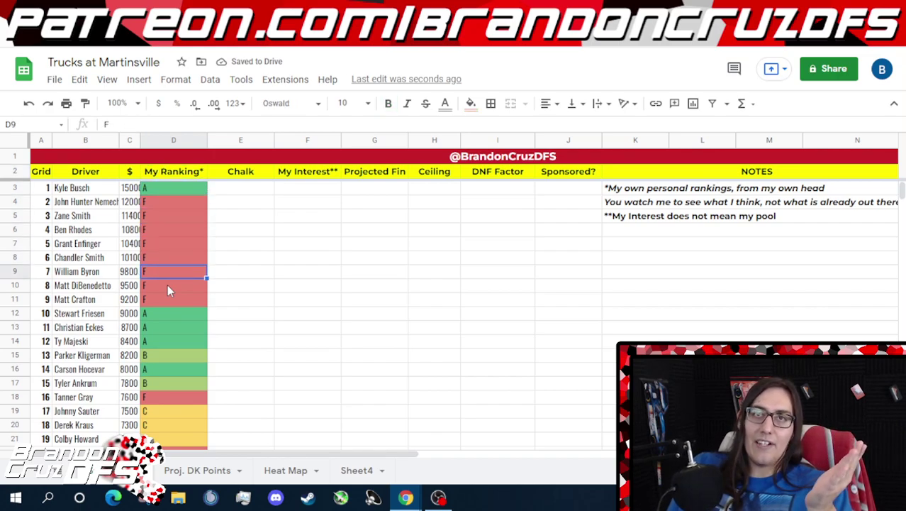
pyautogui.press('Left')
pyautogui.press('Left')
pyautogui.press('Down')
pyautogui.press('Down')
pyautogui.press('Down')
pyautogui.press('Down')
pyautogui.press('Down')
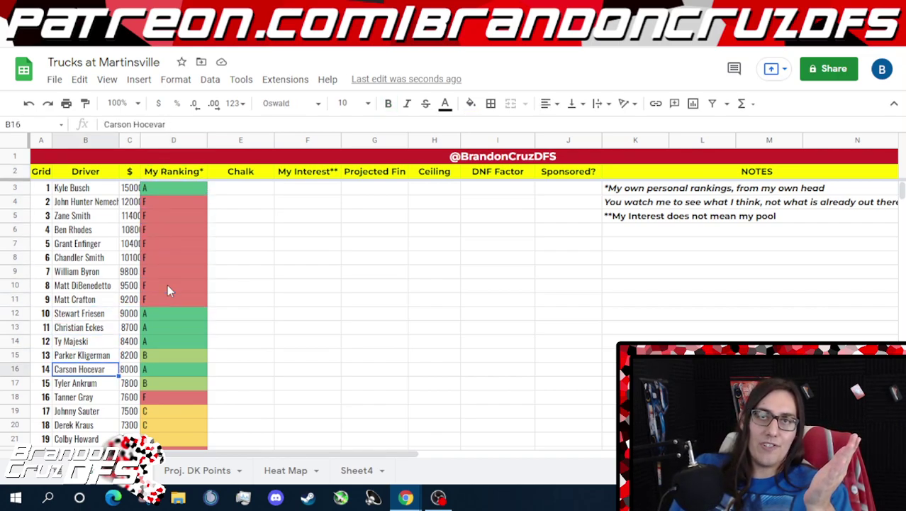